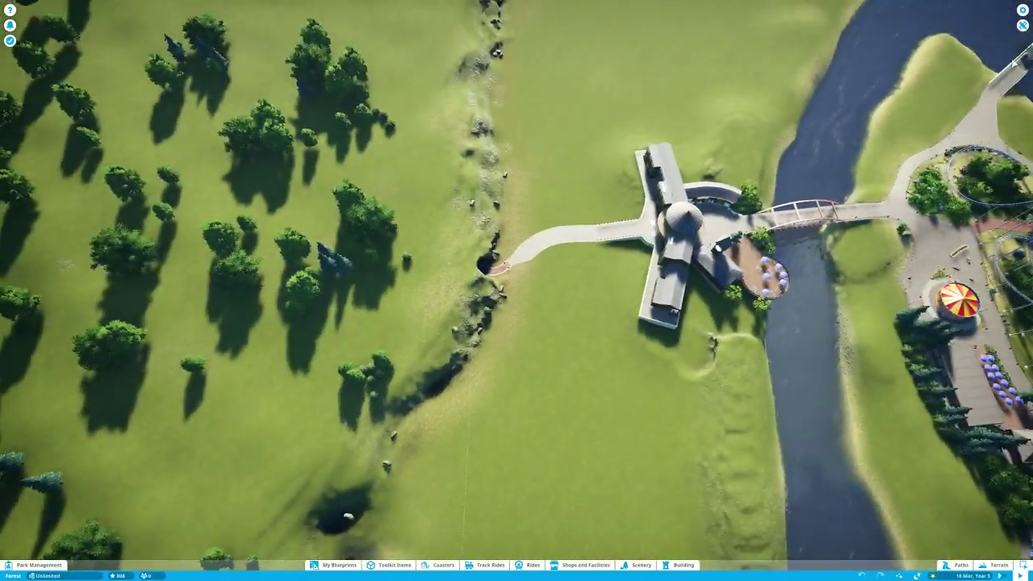
# Check the park dimensions and spawn point in the Scenario Editor's park settings (1000 by 625)
pyautogui.click(1022, 25)
pyautogui.click(577, 190)
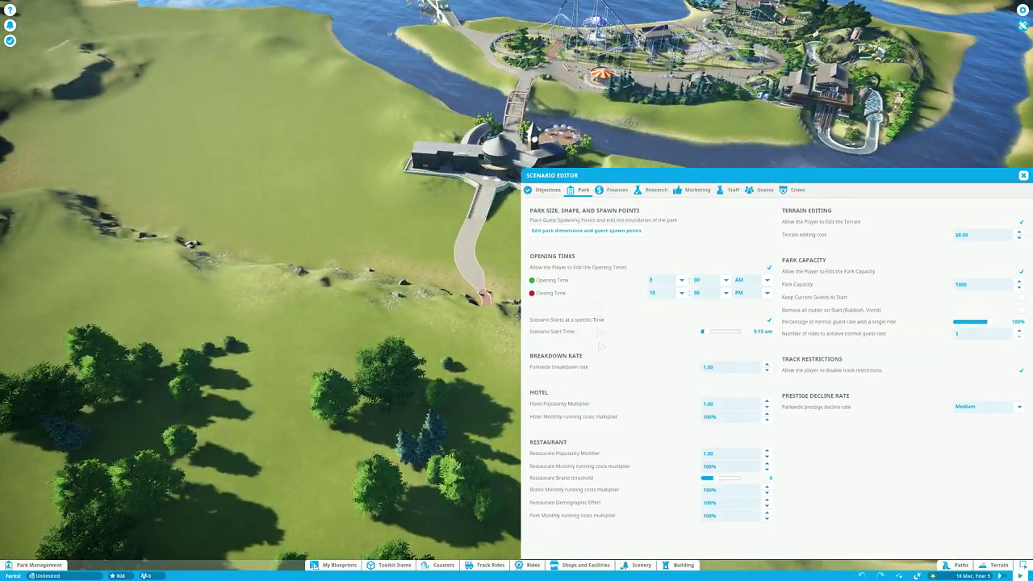
pyautogui.click(586, 229)
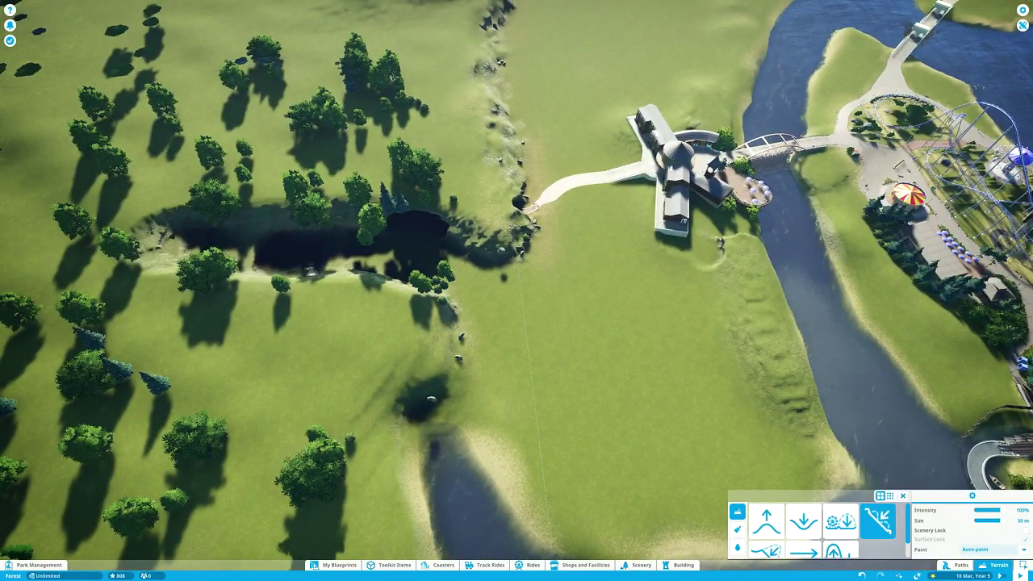
# Deepen and widen the trench along the plateau edge north of the entrance
pyautogui.press('a')
pyautogui.moveTo(587, 274); pyautogui.dragTo(587, 275)
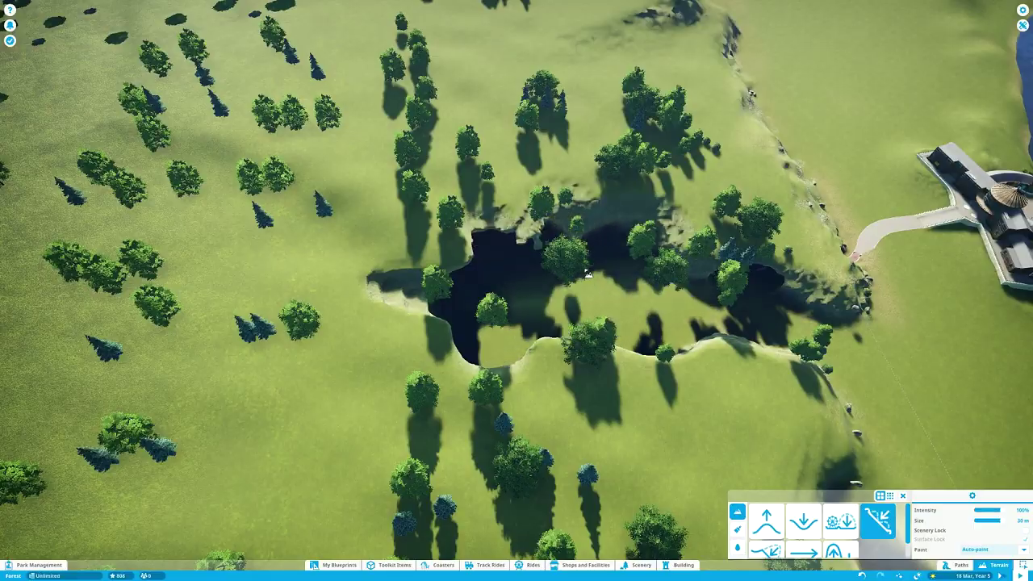
pyautogui.scroll(5, 203, 242)
pyautogui.press('b')
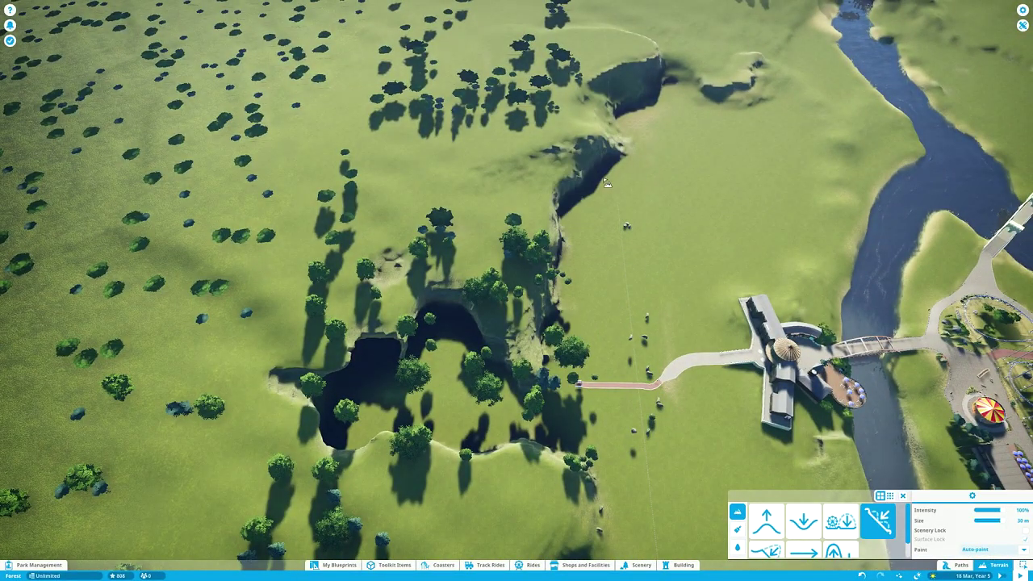
pyautogui.scroll(3, 795, 103)
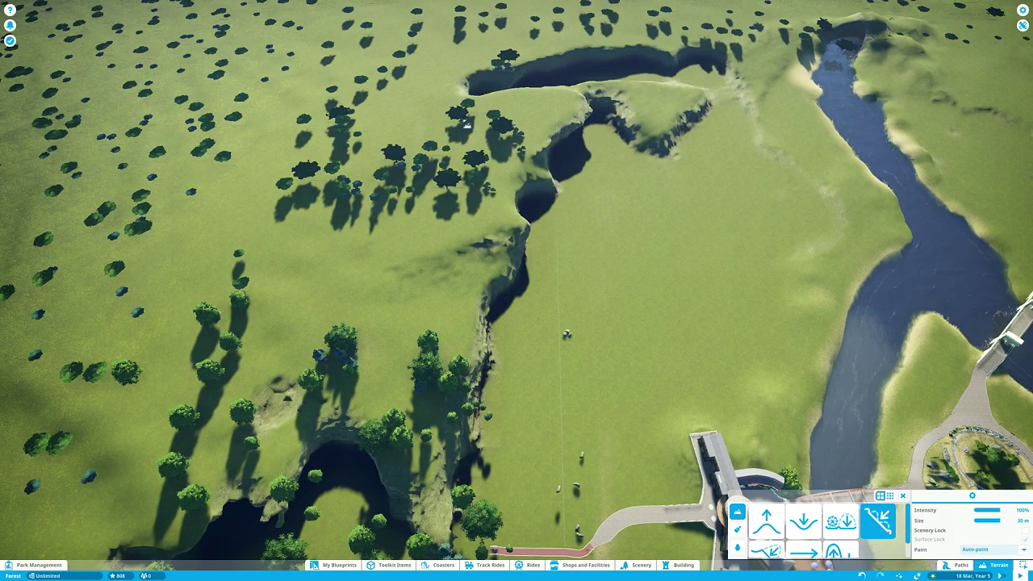
pyautogui.press('q')
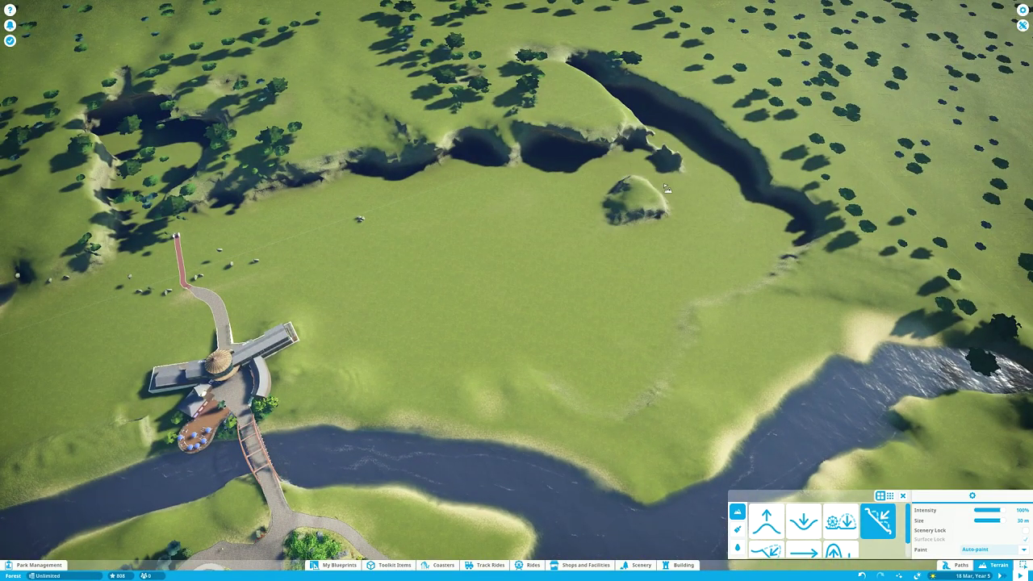
pyautogui.scroll(-3, 666, 188)
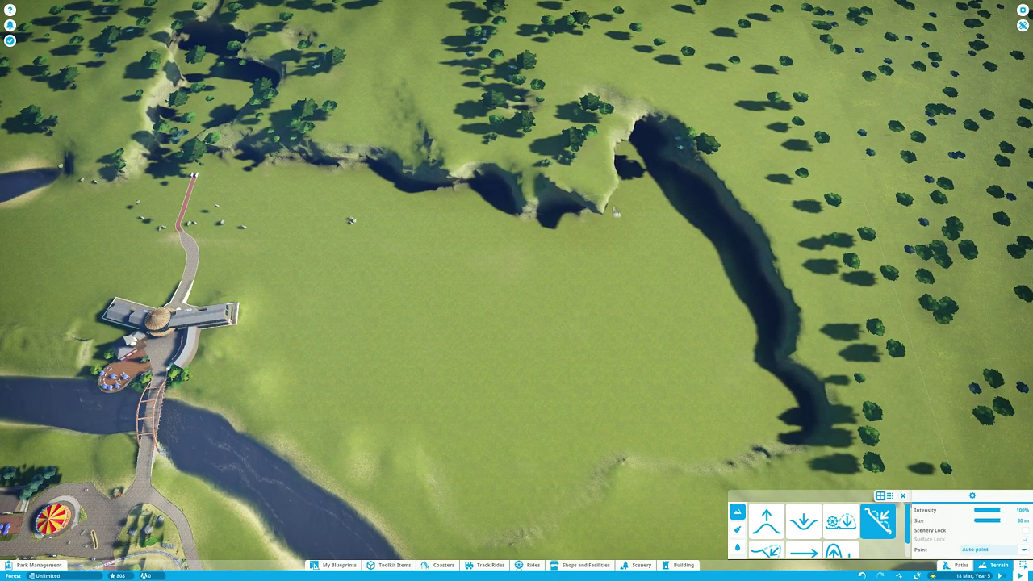
pyautogui.scroll(5, 481, 176)
# Raise a mound below the cliff, smooth it flat, then dig a new pit into the cliff edge
pyautogui.click(482, 175)
pyautogui.click(482, 175)
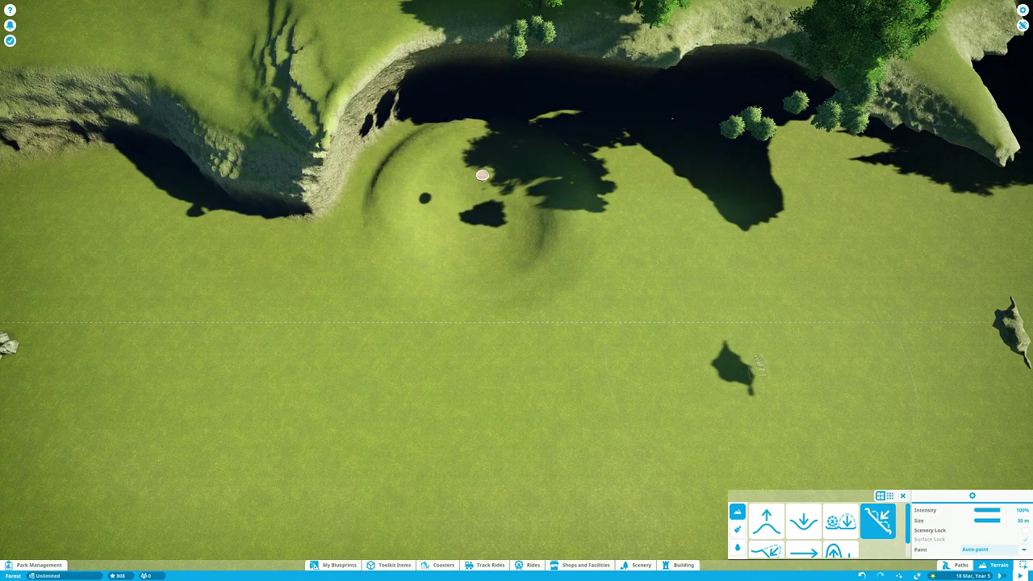
pyautogui.scroll(-5, 482, 175)
pyautogui.click(840, 520)
pyautogui.click(388, 166)
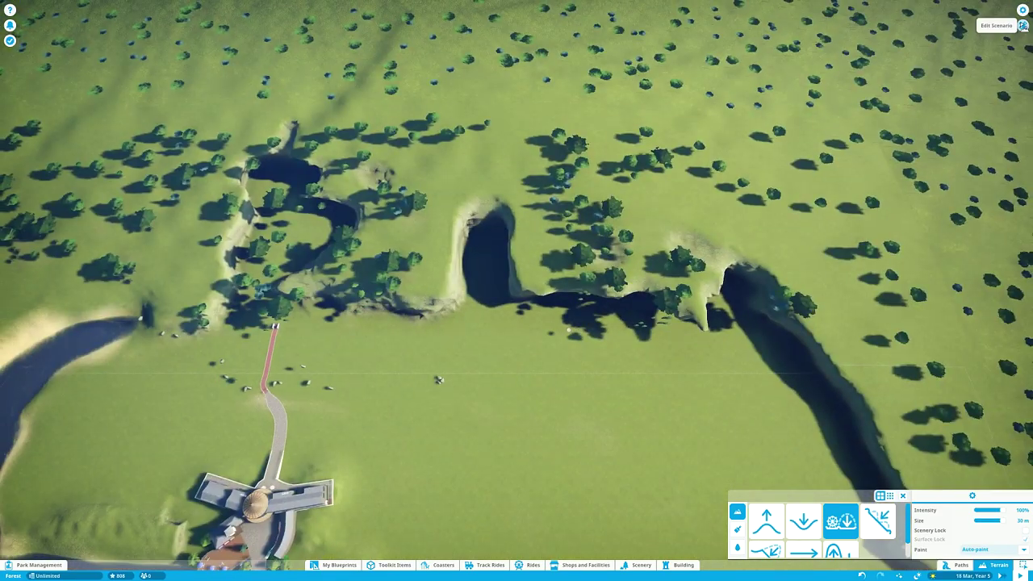
pyautogui.click(1022, 25)
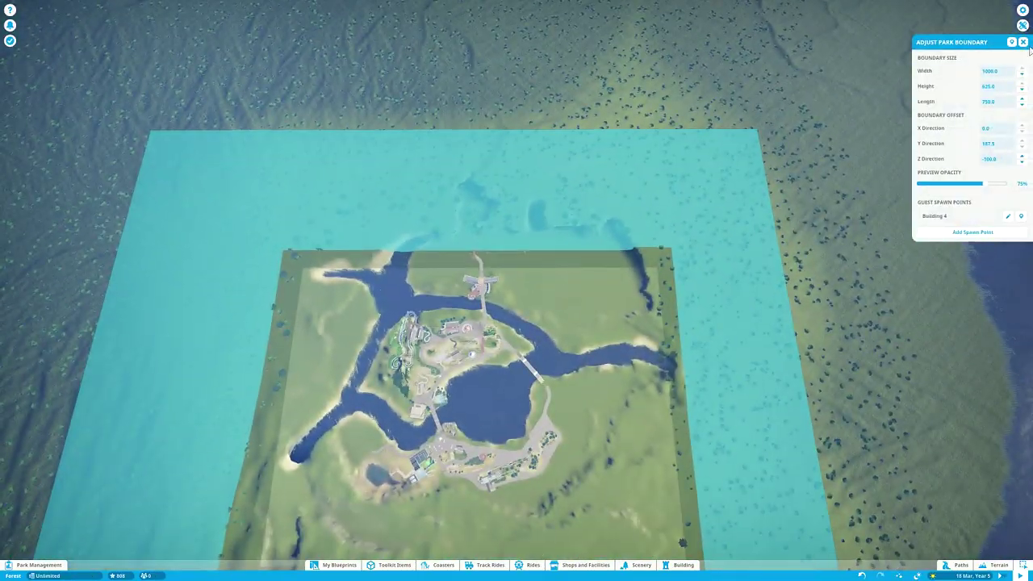
pyautogui.click(1022, 41)
pyautogui.click(1022, 25)
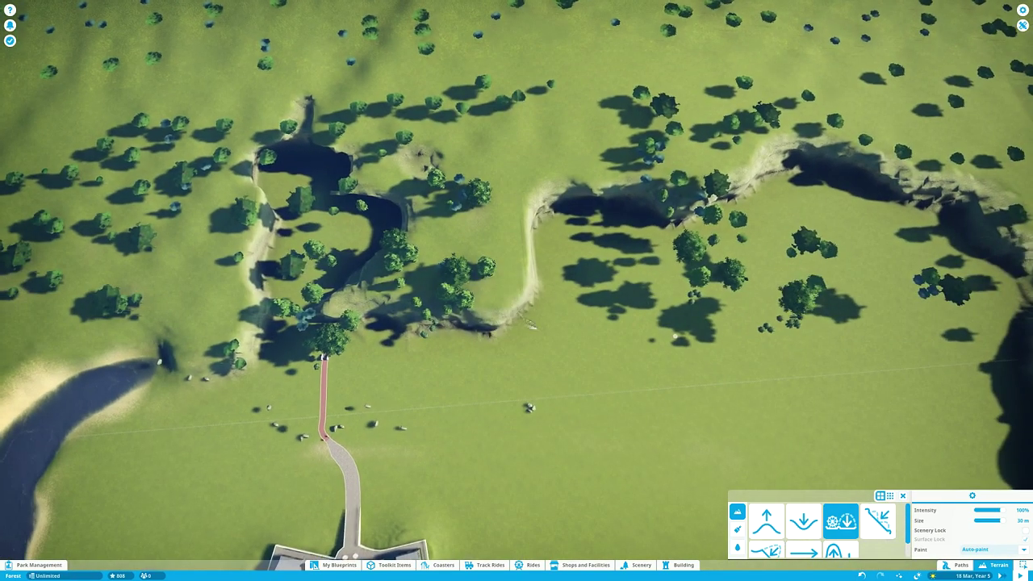
# Fill the canyon wall and remaining gaps level with the upper ground, then view the plateau from above
pyautogui.moveTo(531, 324); pyautogui.dragTo(524, 215)
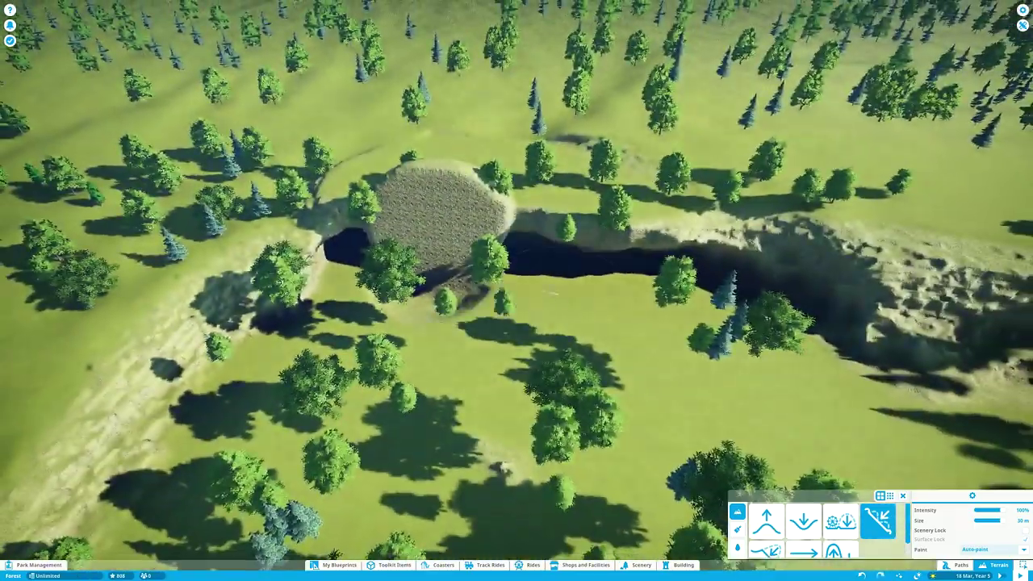
pyautogui.moveTo(579, 274)
pyautogui.mouseDown()
pyautogui.moveTo(484, 266)
pyautogui.moveTo(661, 291)
pyautogui.moveTo(581, 307)
pyautogui.mouseUp()
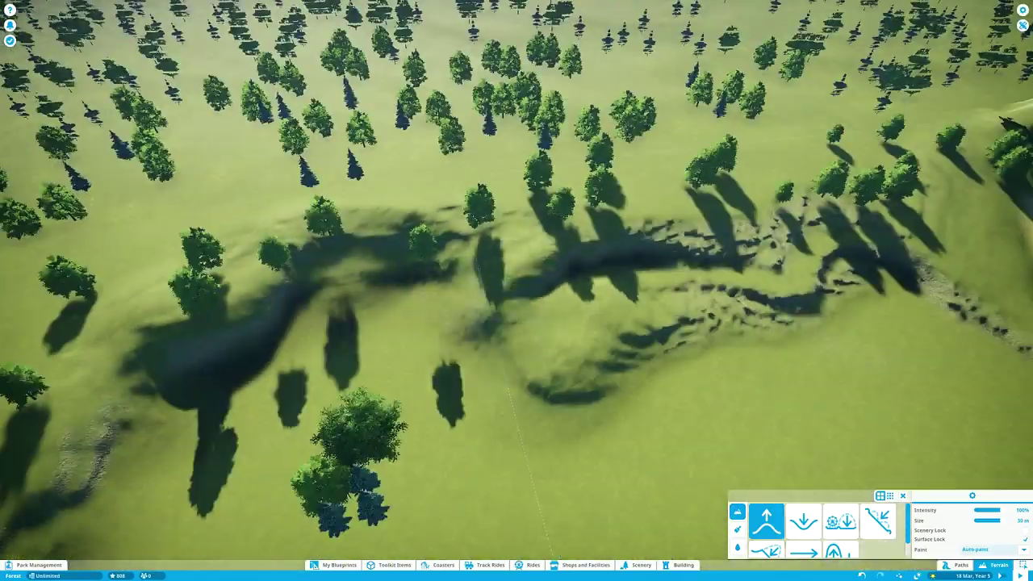
pyautogui.press('Escape')
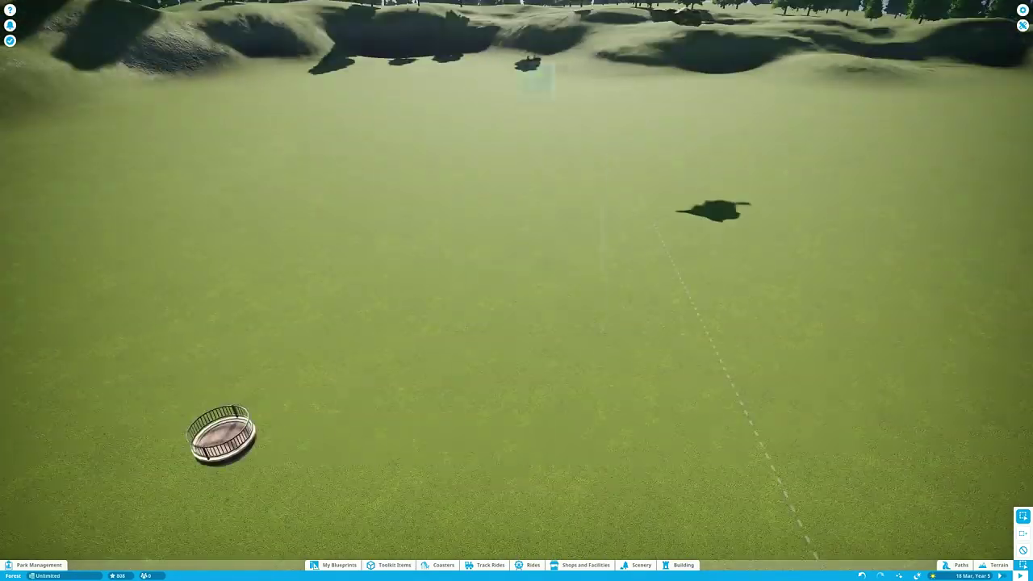
pyautogui.press('t')
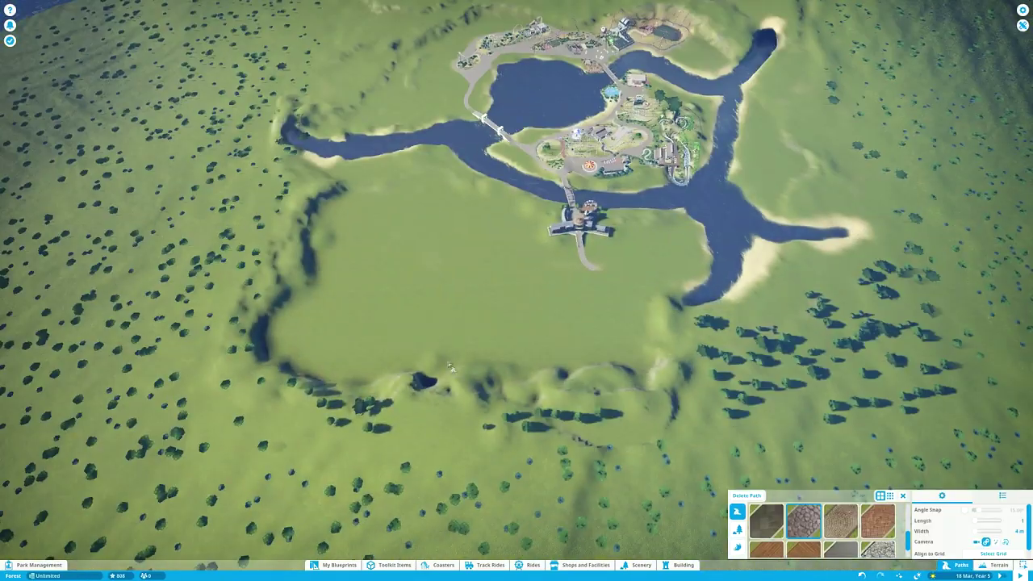
# Outline the car park in dark asphalt with an 11 m brush on the plateau
pyautogui.scroll(5, 451, 368)
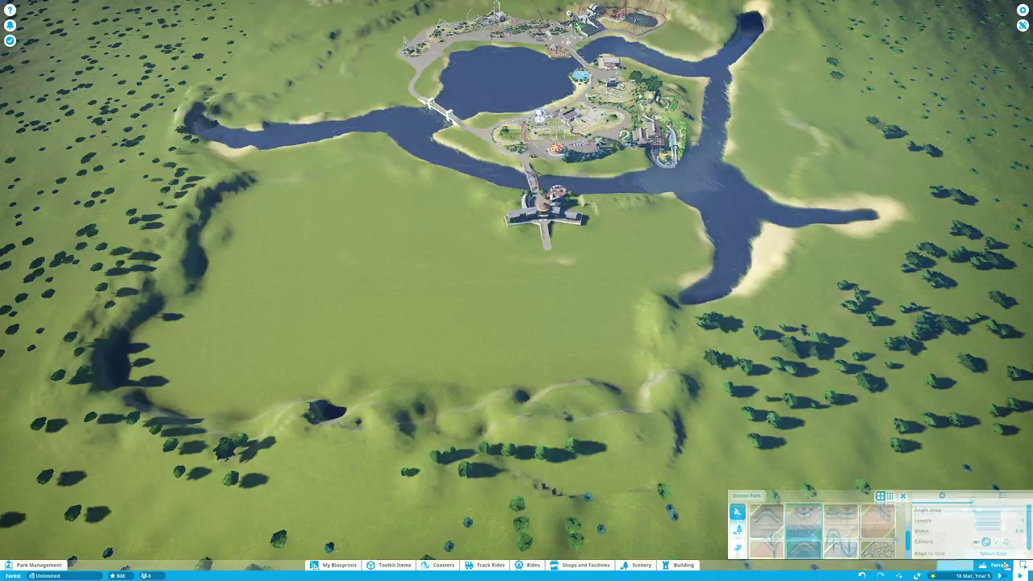
pyautogui.scroll(5, 231, 201)
pyautogui.scroll(2, 247, 240)
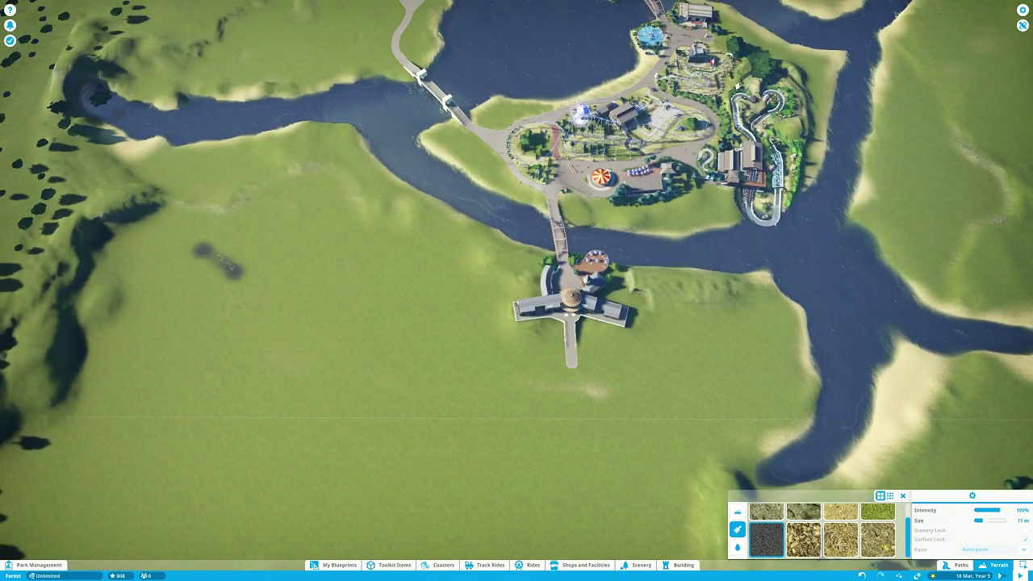
pyautogui.moveTo(365, 355)
pyautogui.mouseDown()
pyautogui.moveTo(484, 404)
pyautogui.moveTo(250, 413)
pyautogui.mouseUp()
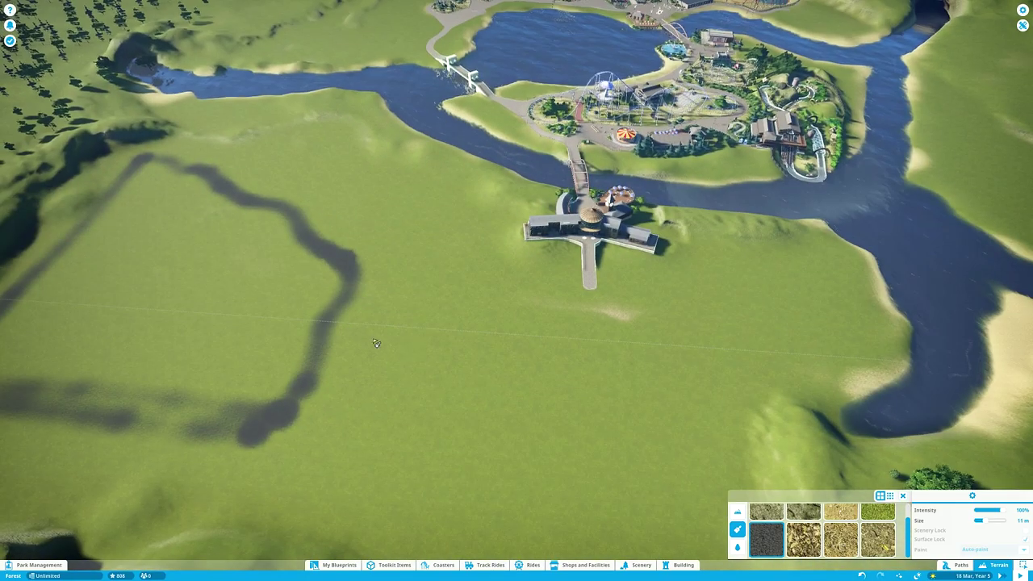
pyautogui.moveTo(397, 363); pyautogui.dragTo(381, 462)
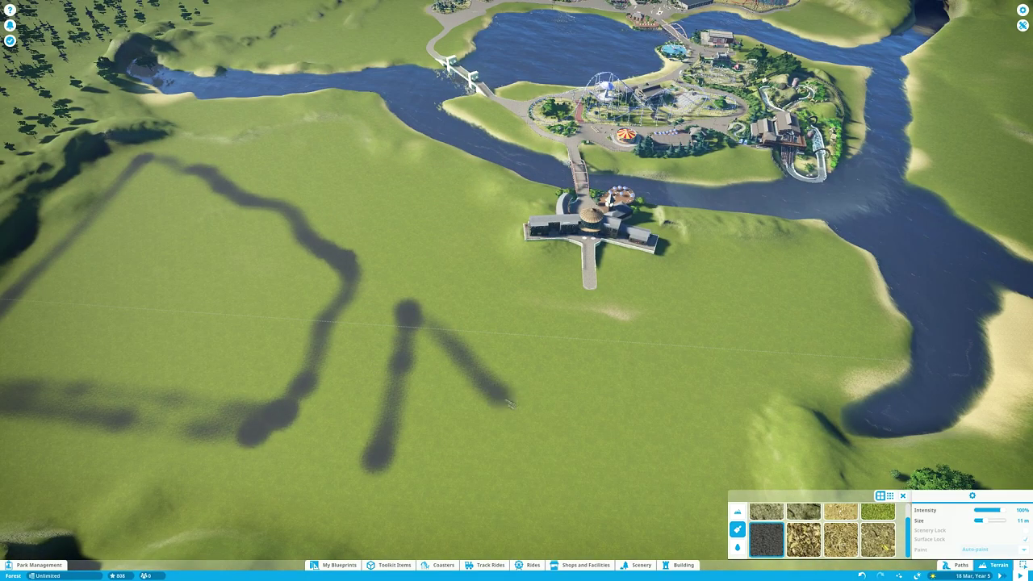
pyautogui.moveTo(509, 403)
pyautogui.mouseDown()
pyautogui.moveTo(726, 484)
pyautogui.moveTo(380, 464)
pyautogui.mouseUp()
# Fill the outlined car park area with dark asphalt using a 30 m brush
pyautogui.moveTo(266, 379)
pyautogui.mouseDown()
pyautogui.moveTo(242, 363)
pyautogui.moveTo(258, 177)
pyautogui.moveTo(516, 290)
pyautogui.moveTo(462, 448)
pyautogui.moveTo(161, 436)
pyautogui.moveTo(387, 323)
pyautogui.moveTo(339, 306)
pyautogui.moveTo(491, 373)
pyautogui.moveTo(742, 428)
pyautogui.mouseUp()
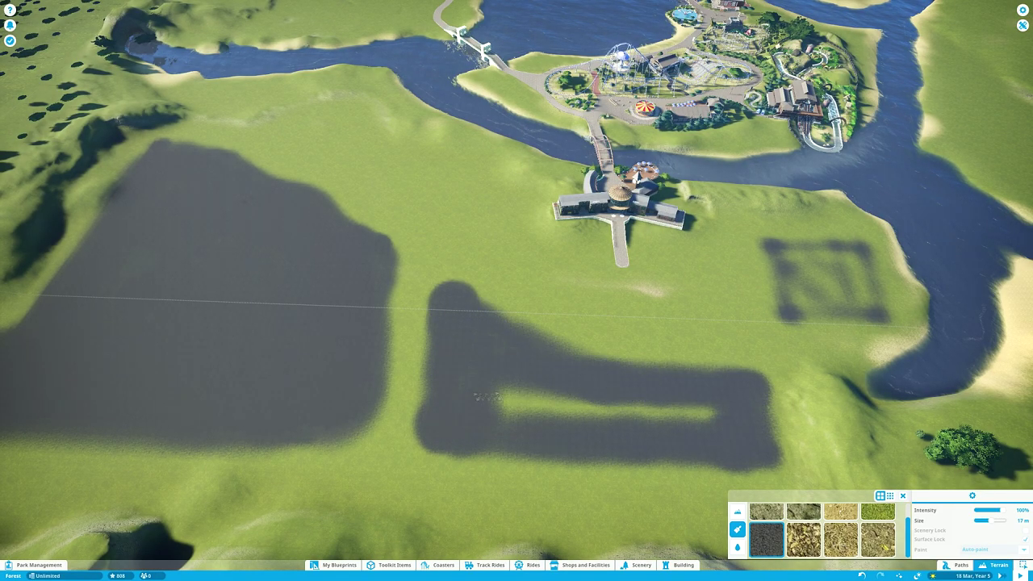
pyautogui.scroll(-3, 316, 405)
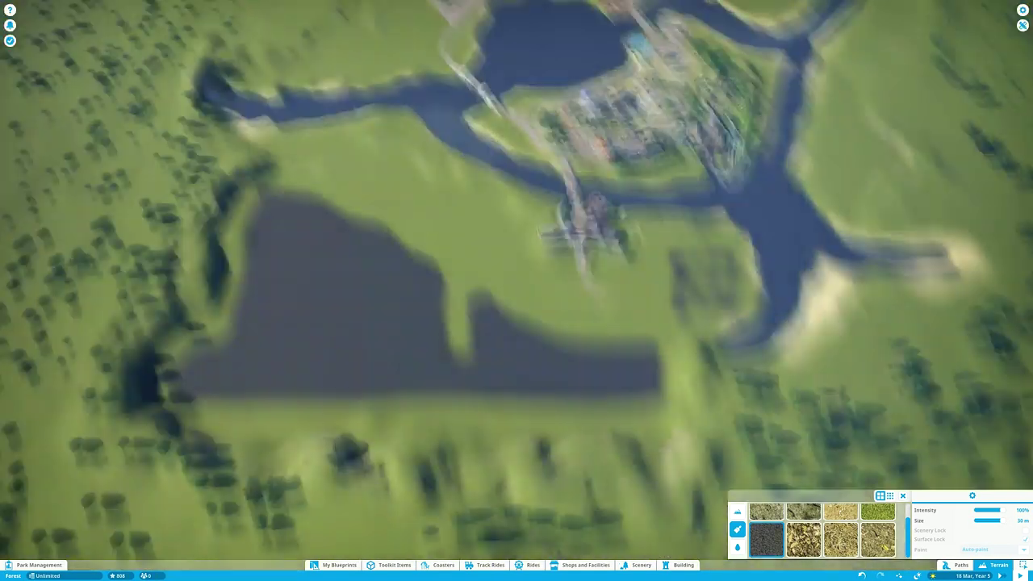
pyautogui.scroll(5, 657, 306)
pyautogui.press('q')
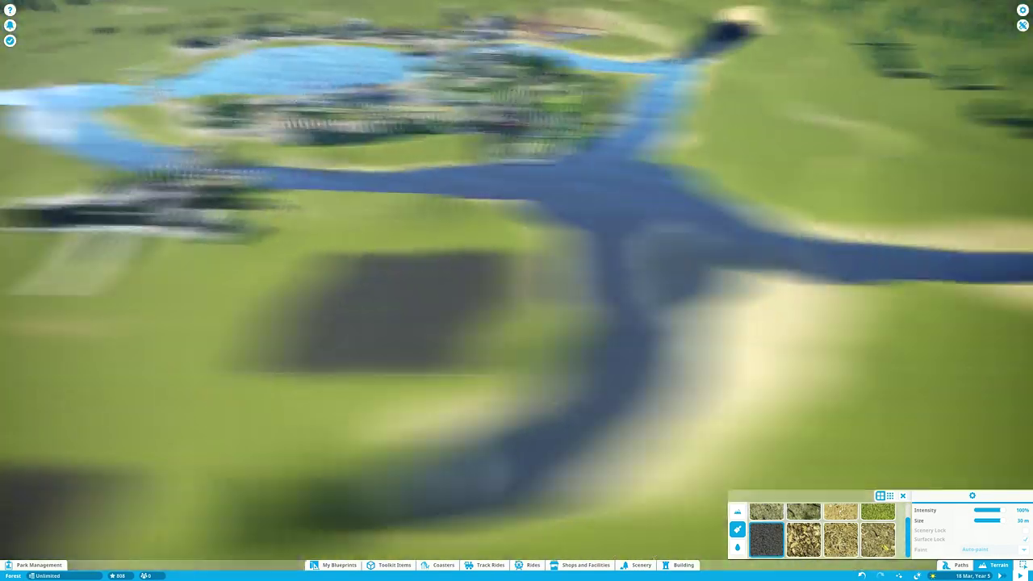
pyautogui.scroll(5, 426, 389)
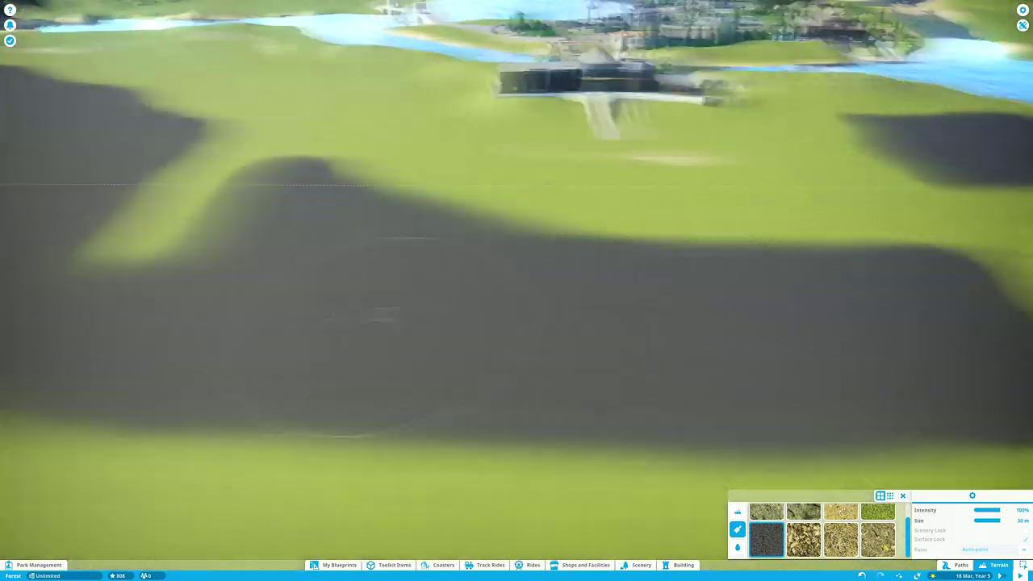
# Zoom in and out to look over the dark-painted car park area
pyautogui.scroll(-6, 426, 389)
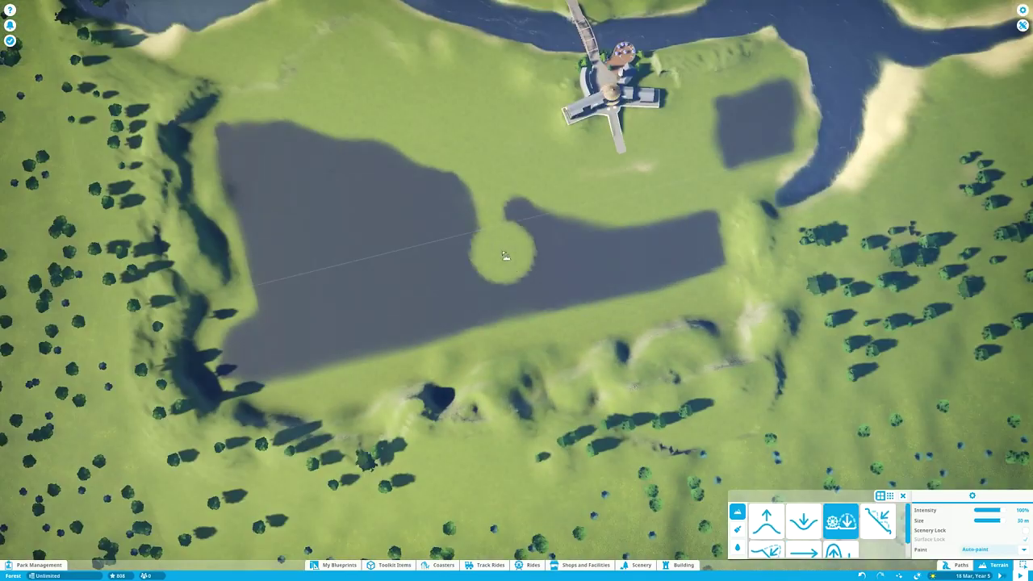
pyautogui.scroll(4, 503, 258)
pyautogui.scroll(-4, 503, 258)
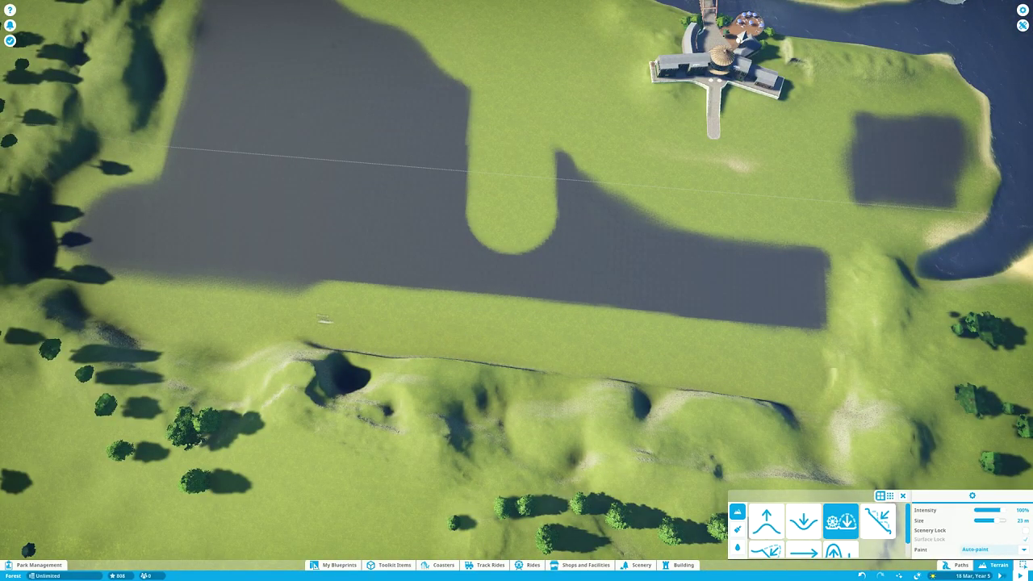
pyautogui.scroll(-5, 323, 318)
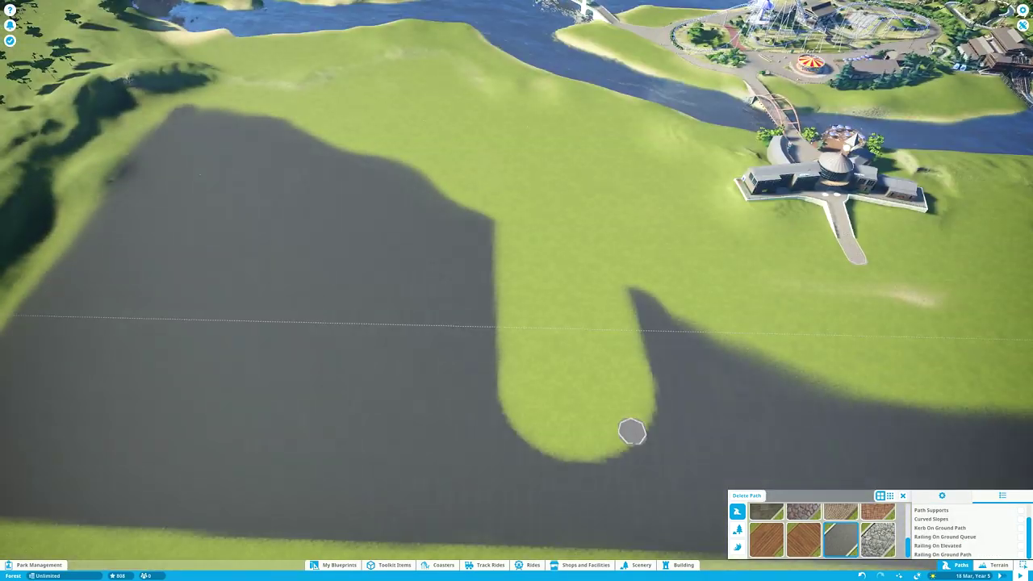
# Zoom out over the dark car park area
pyautogui.scroll(-2, 631, 432)
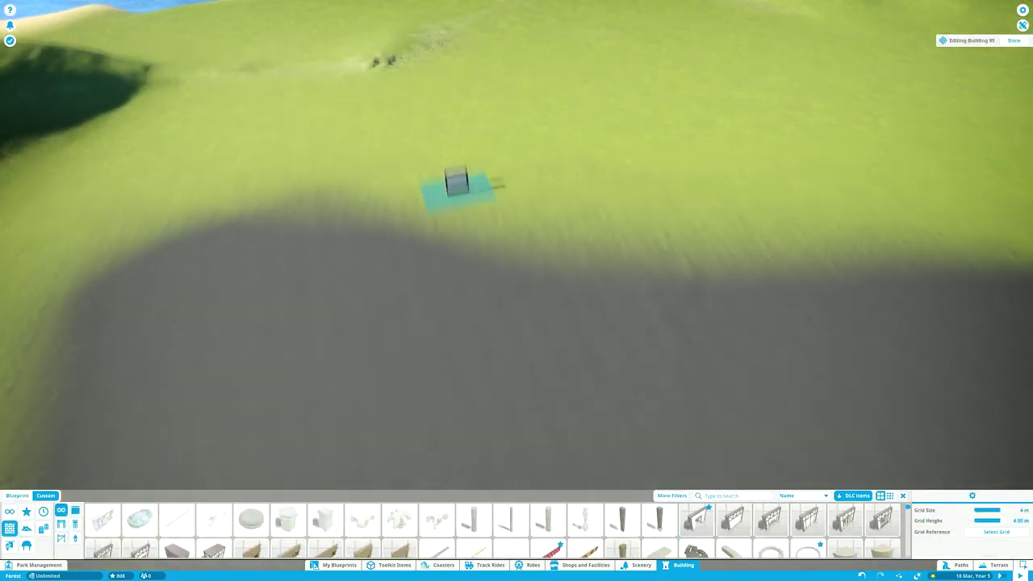
# Zoom in on the white-lined parking bays on the asphalt
pyautogui.scroll(5, 477, 153)
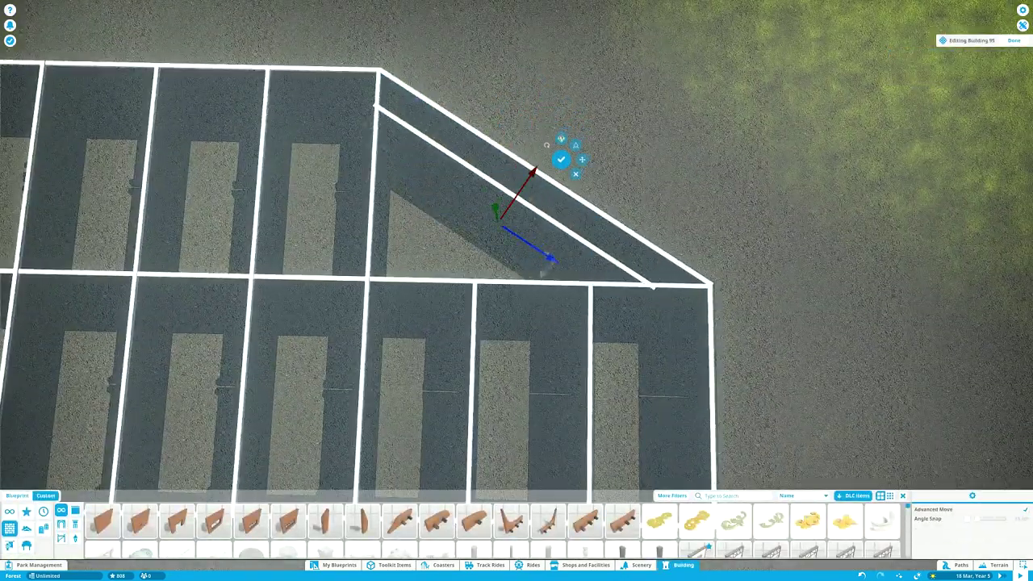
# Slide the diagonal white line along the angled end and reposition the support piece there
pyautogui.moveTo(517, 258); pyautogui.dragTo(420, 258)
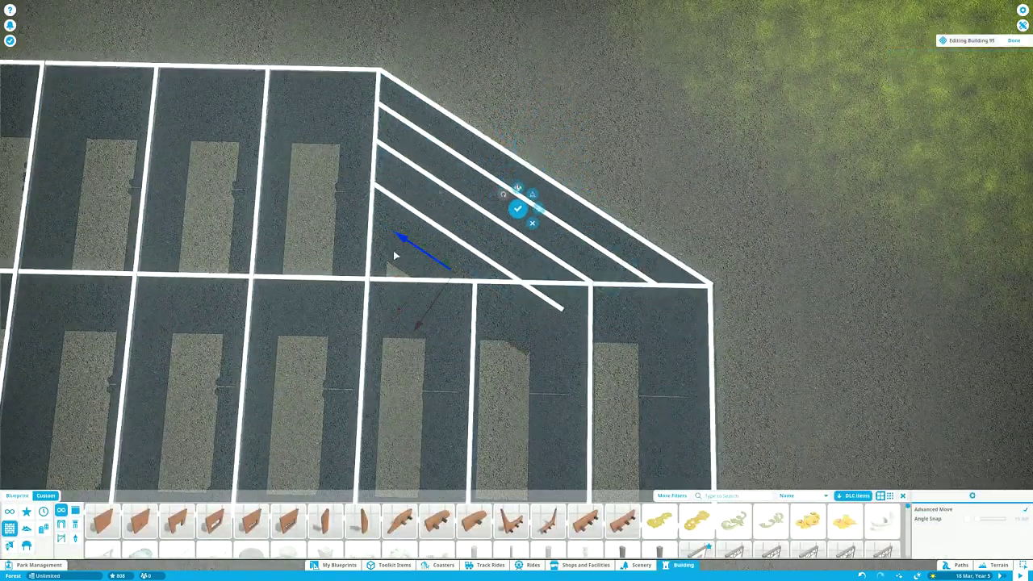
pyautogui.click(428, 254)
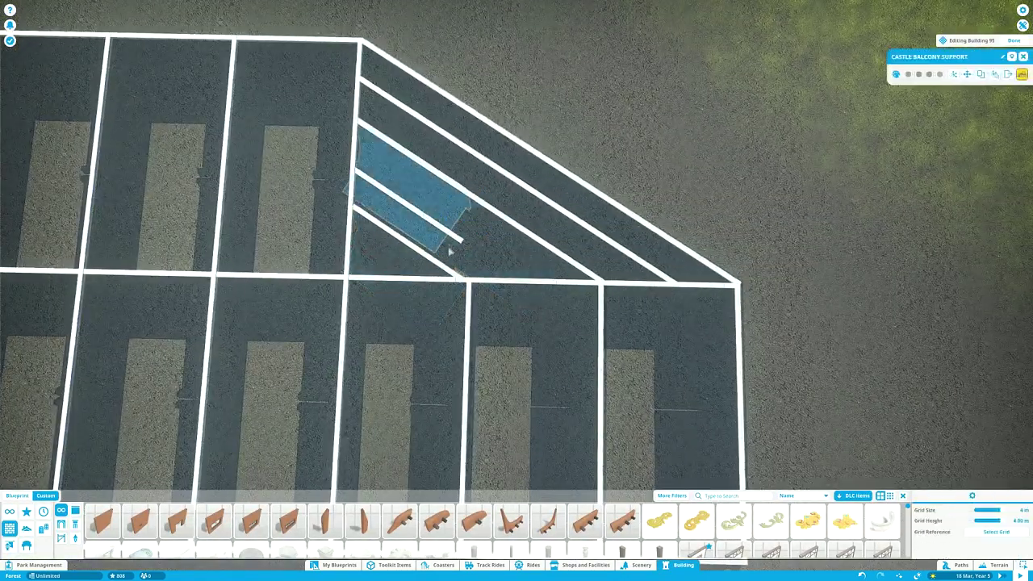
pyautogui.click(578, 254)
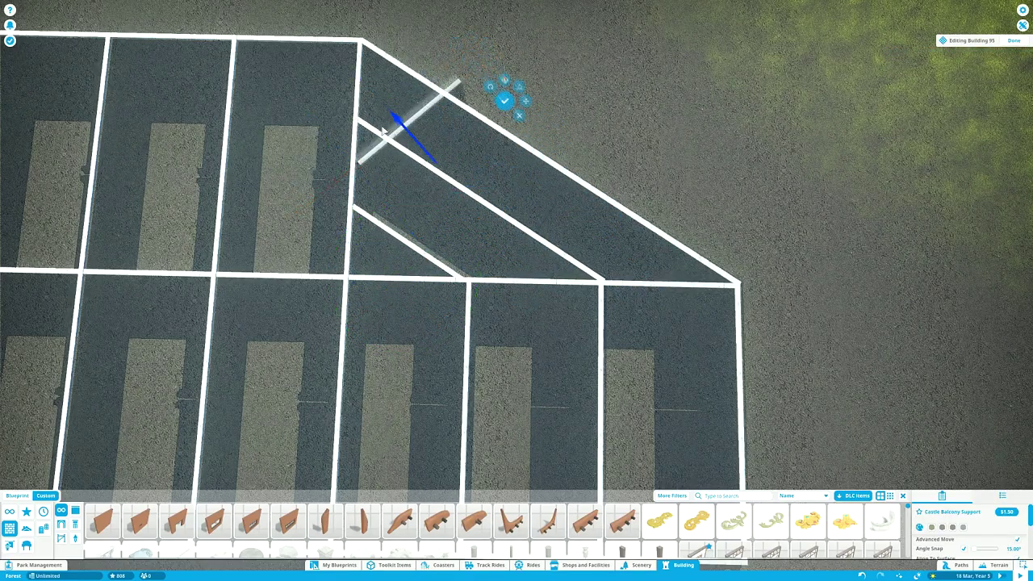
pyautogui.scroll(-5, 517, 290)
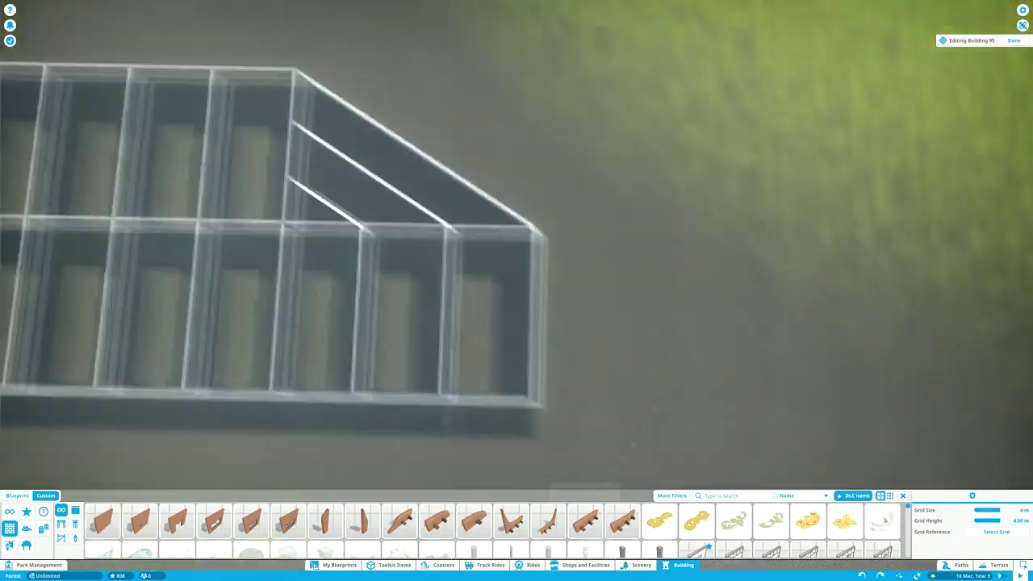
pyautogui.scroll(5, 516, 290)
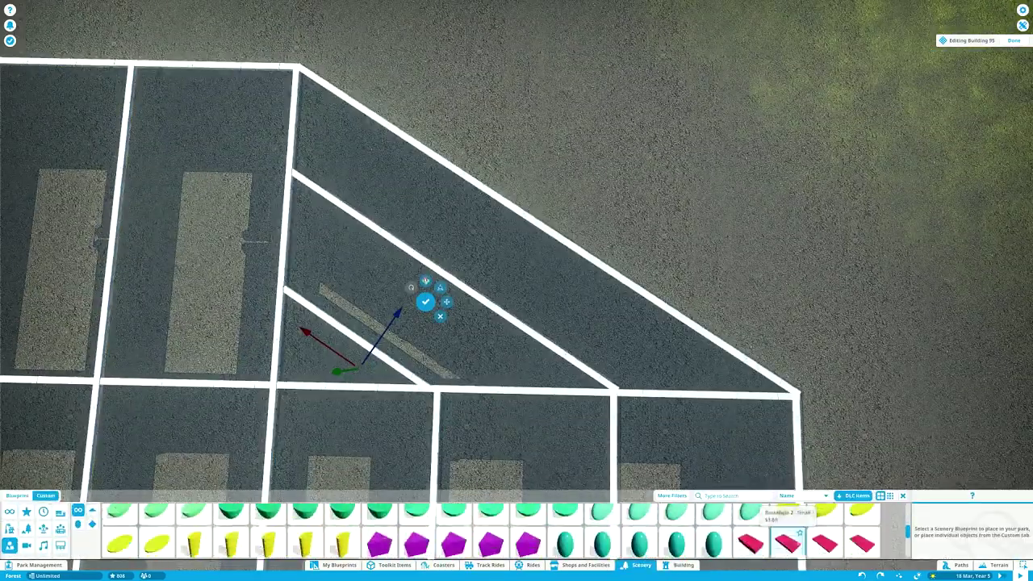
pyautogui.scroll(8, 516, 290)
pyautogui.scroll(-5, 516, 291)
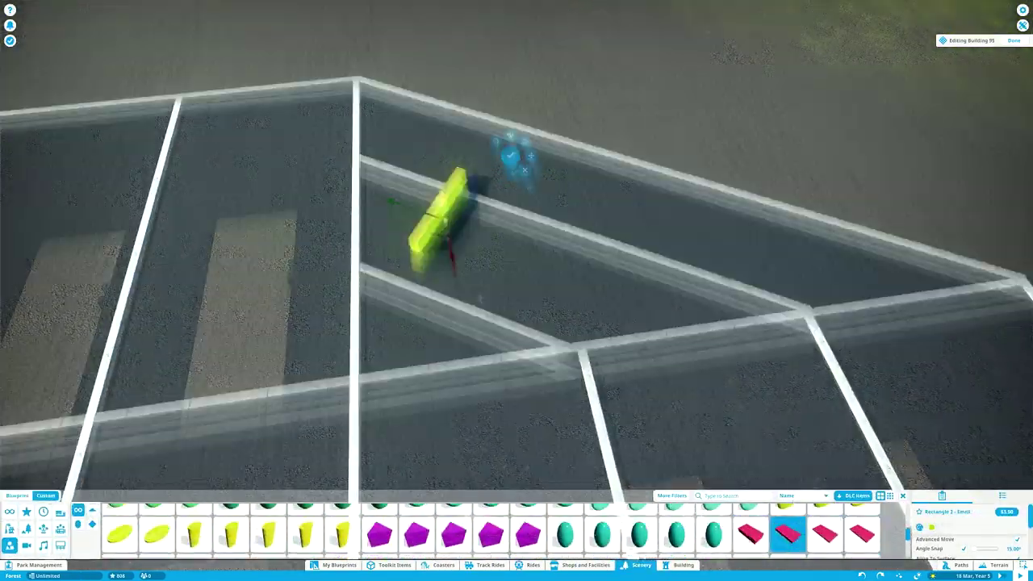
pyautogui.scroll(6, 516, 291)
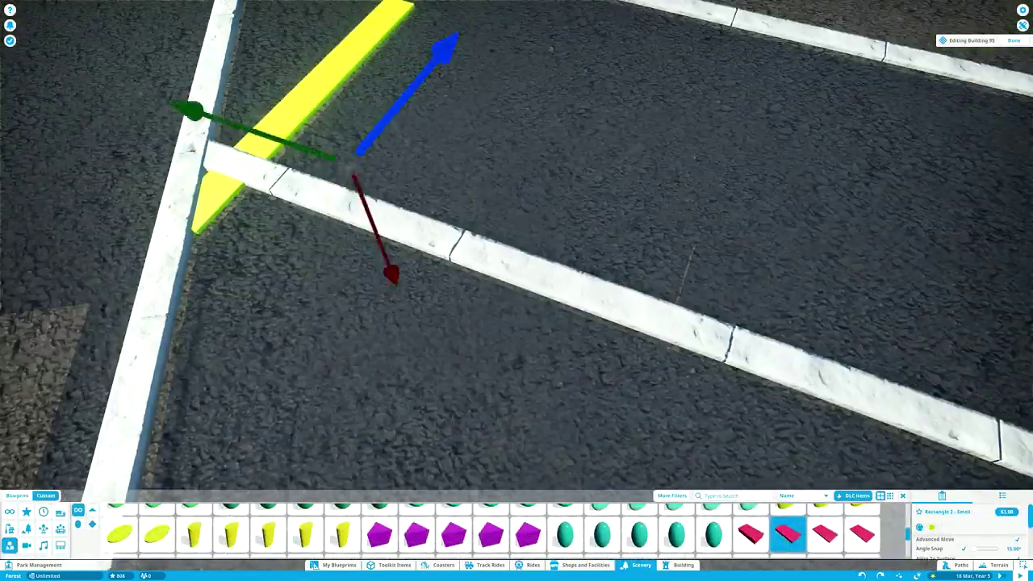
pyautogui.scroll(-5, 517, 291)
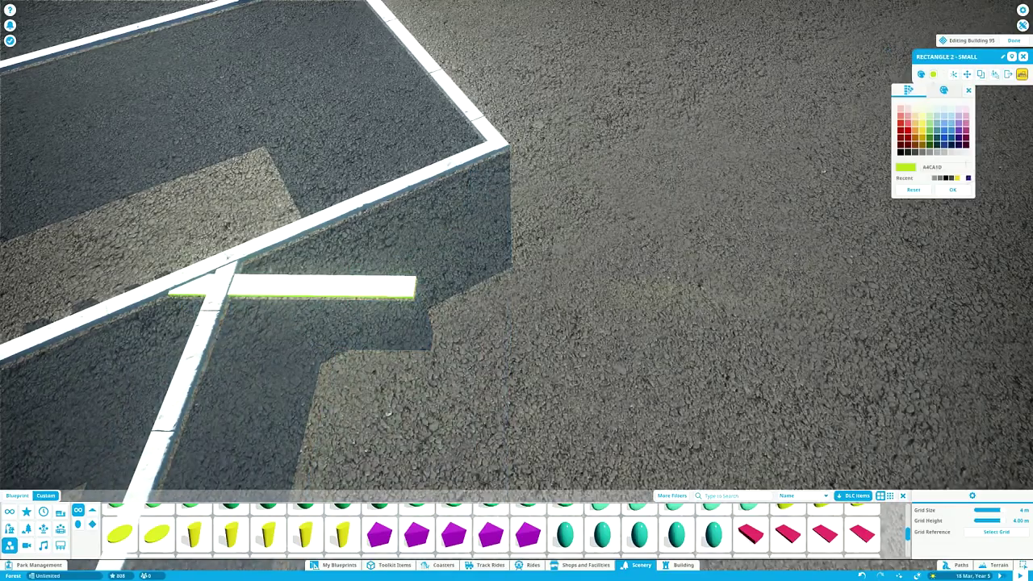
pyautogui.scroll(5, 516, 291)
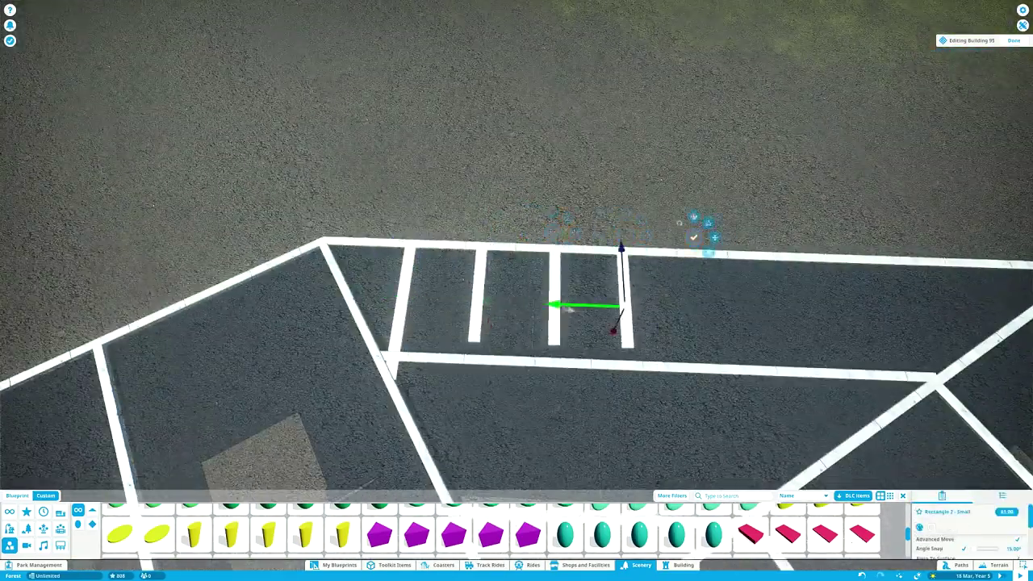
pyautogui.scroll(-3, 568, 309)
pyautogui.scroll(5, 701, 250)
# Select the support piece under the bay lines and a white parking line, then pan across them
pyautogui.click(701, 251)
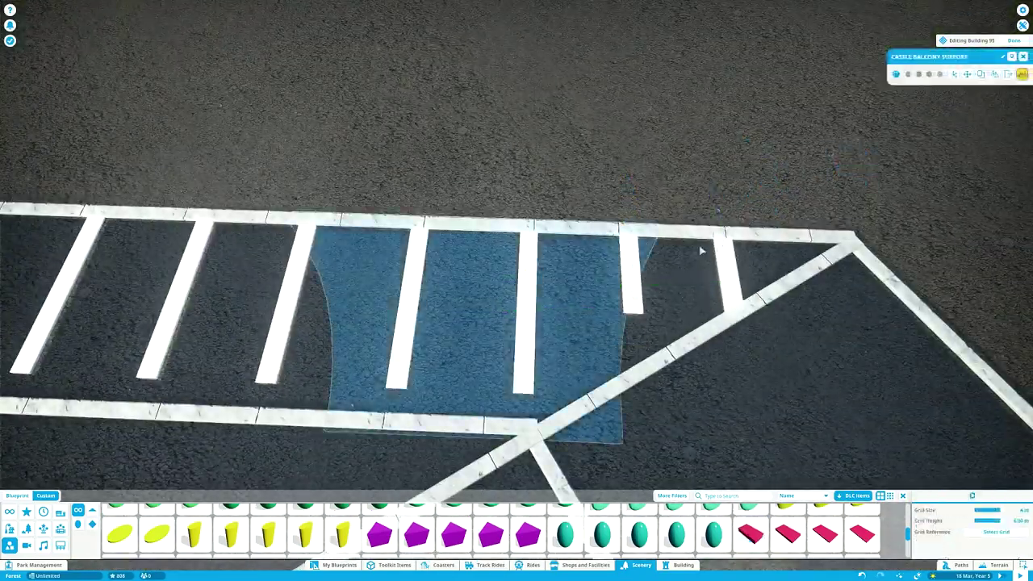
pyautogui.scroll(-3, 701, 251)
pyautogui.scroll(3, 517, 290)
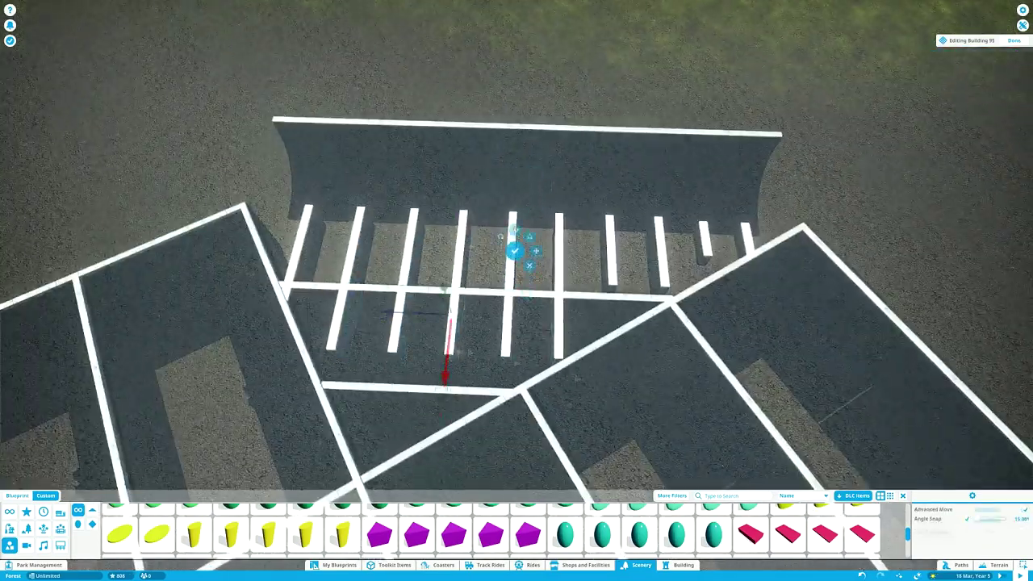
pyautogui.click(401, 334)
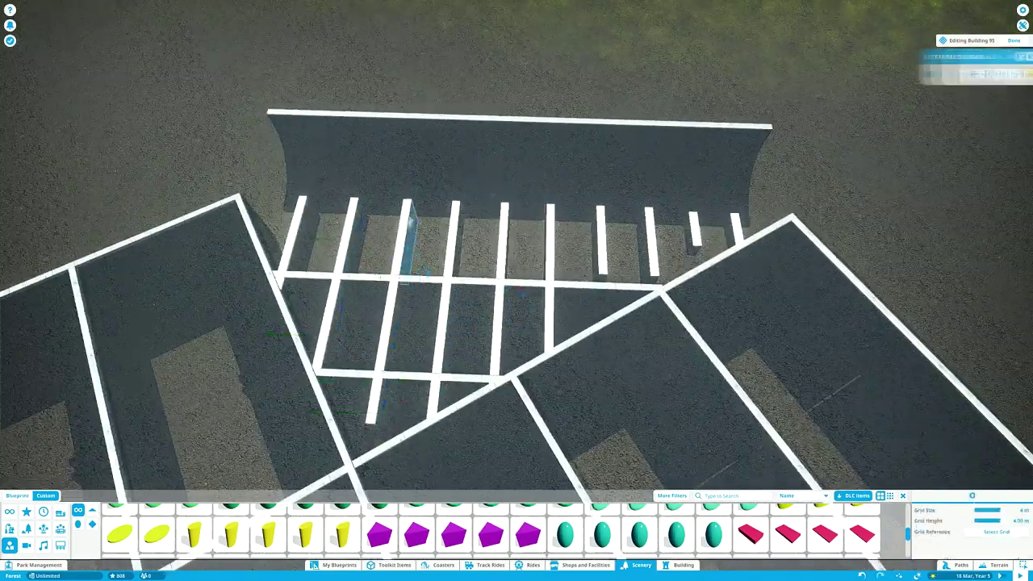
pyautogui.scroll(-3, 516, 291)
pyautogui.scroll(3, 516, 290)
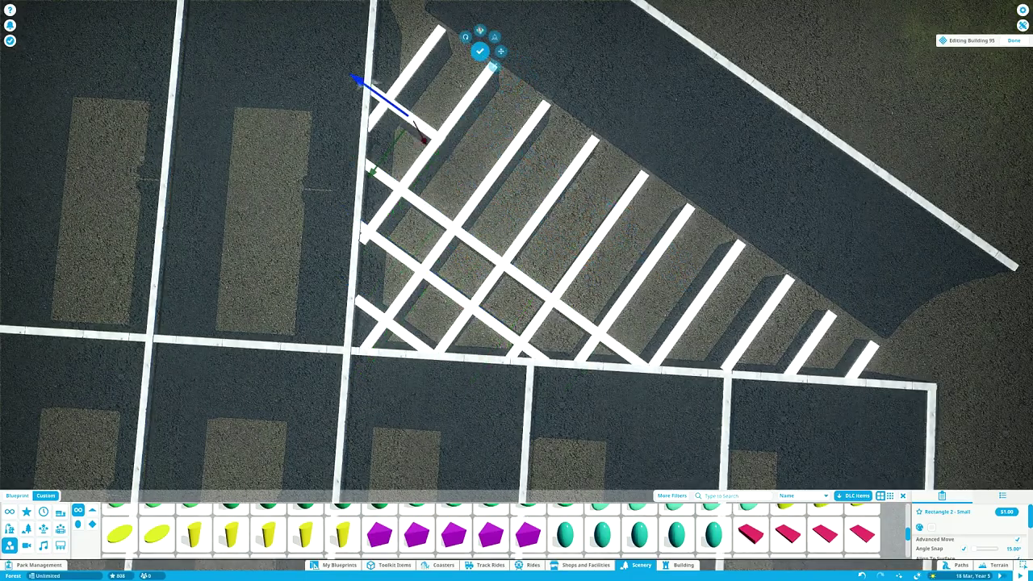
pyautogui.press('d')
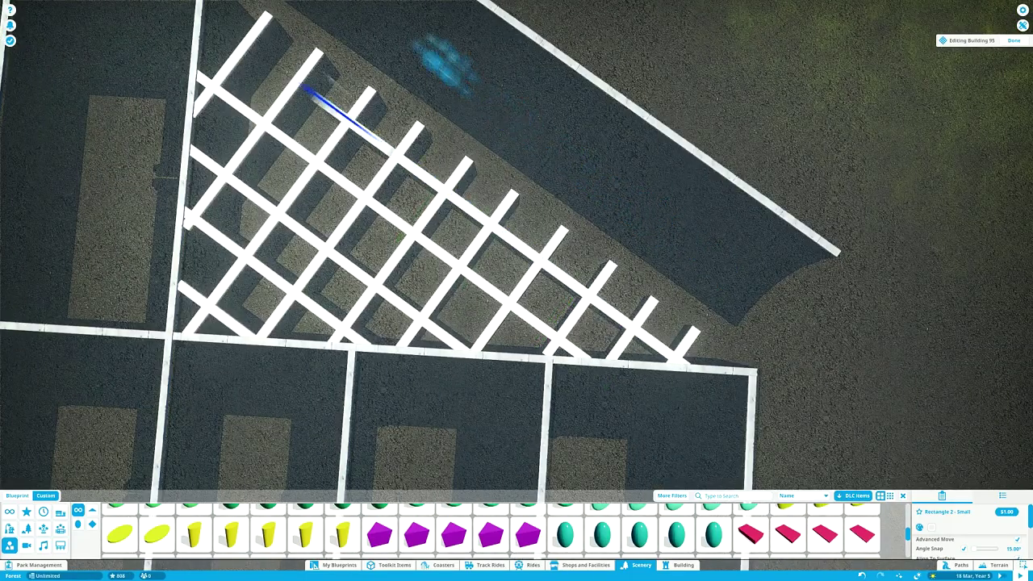
pyautogui.scroll(-10, 516, 291)
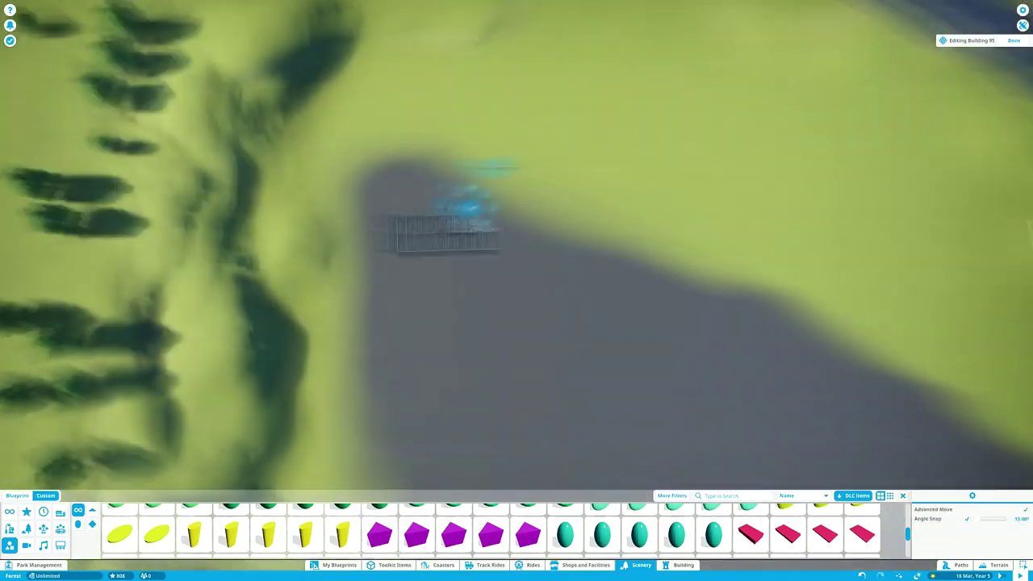
# Move the bay piece to the end of the top parking row
pyautogui.scroll(6, 409, 279)
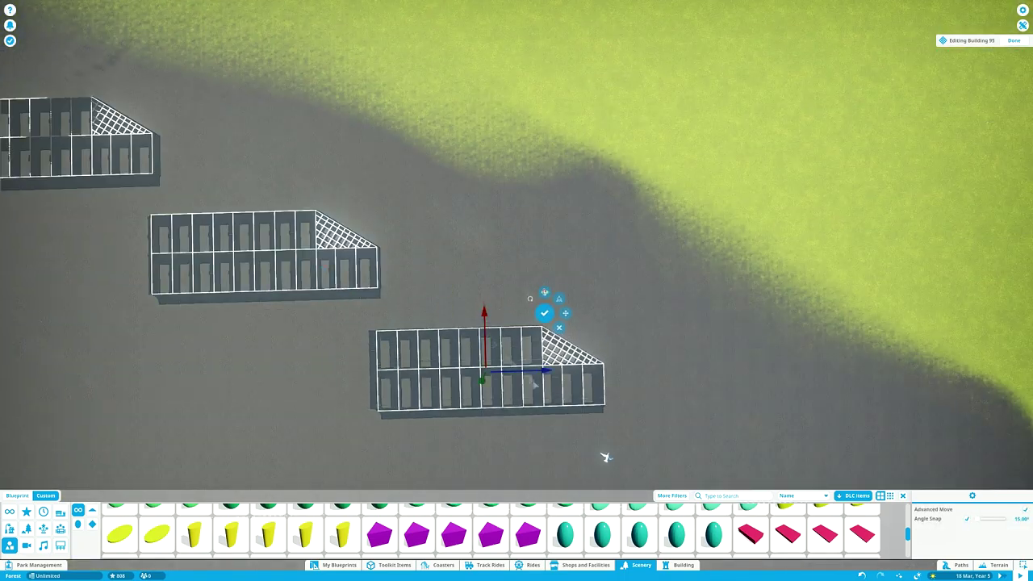
pyautogui.scroll(5, 296, 247)
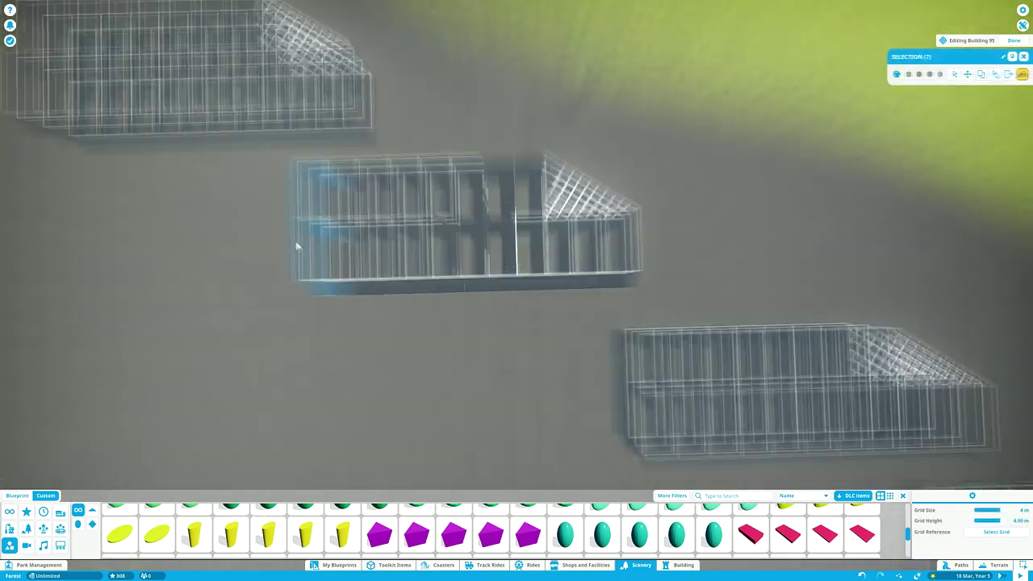
pyautogui.scroll(5, 297, 247)
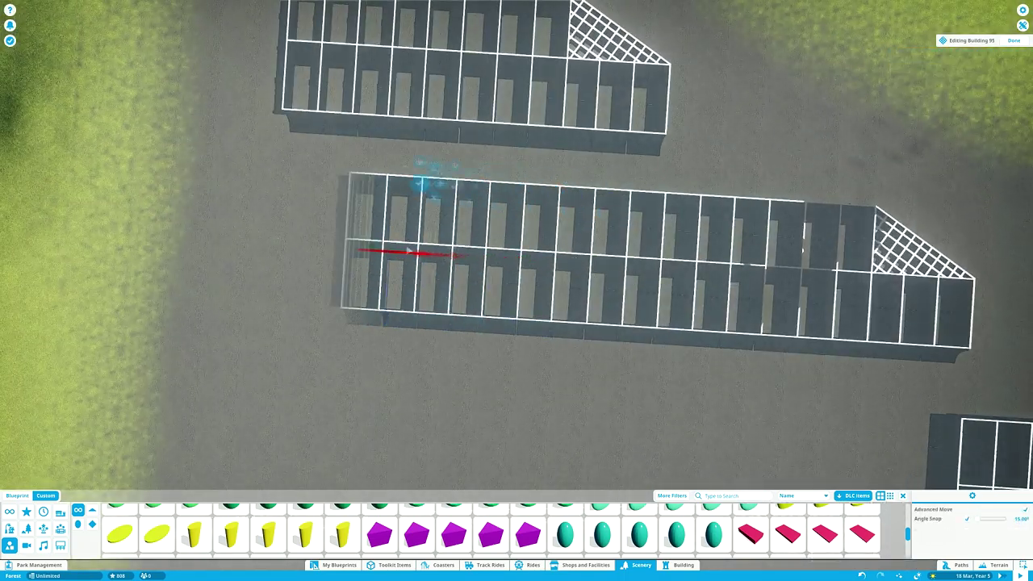
pyautogui.press('a')
pyautogui.scroll(3, 411, 249)
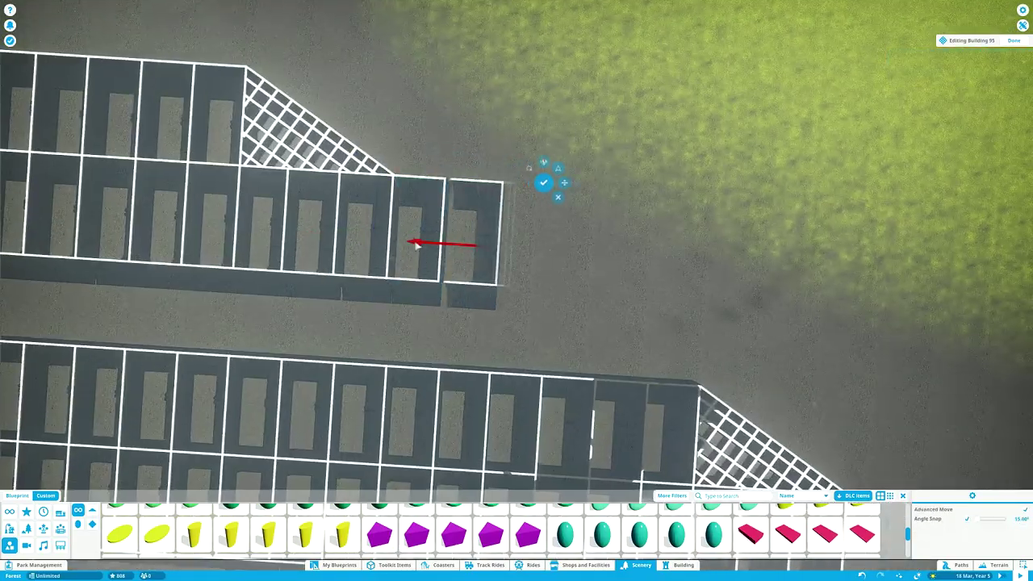
pyautogui.scroll(-3, 416, 246)
pyautogui.scroll(3, 667, 350)
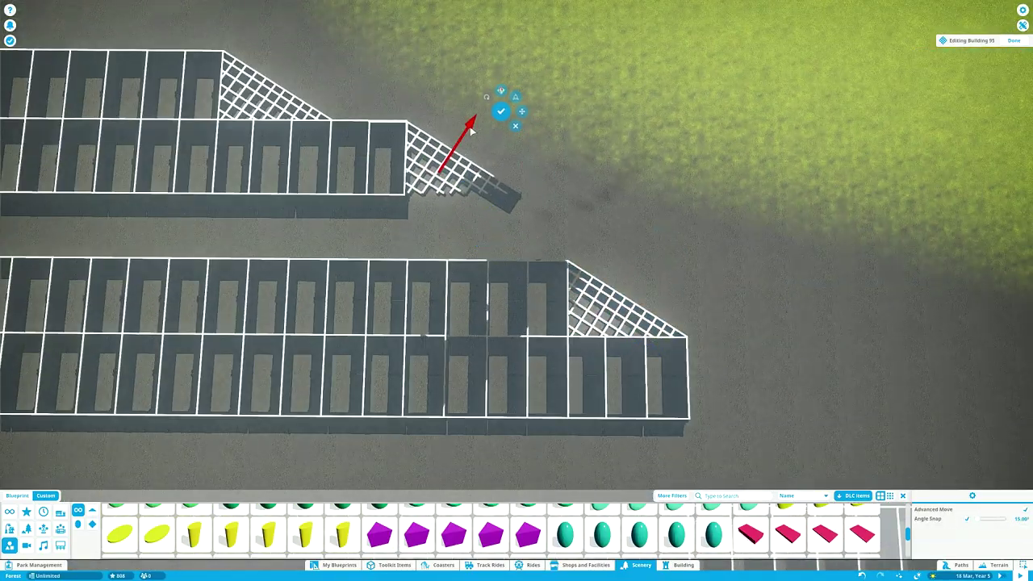
pyautogui.moveTo(472, 131); pyautogui.dragTo(401, 205)
pyautogui.scroll(-5, 462, 143)
pyautogui.scroll(4, 565, 113)
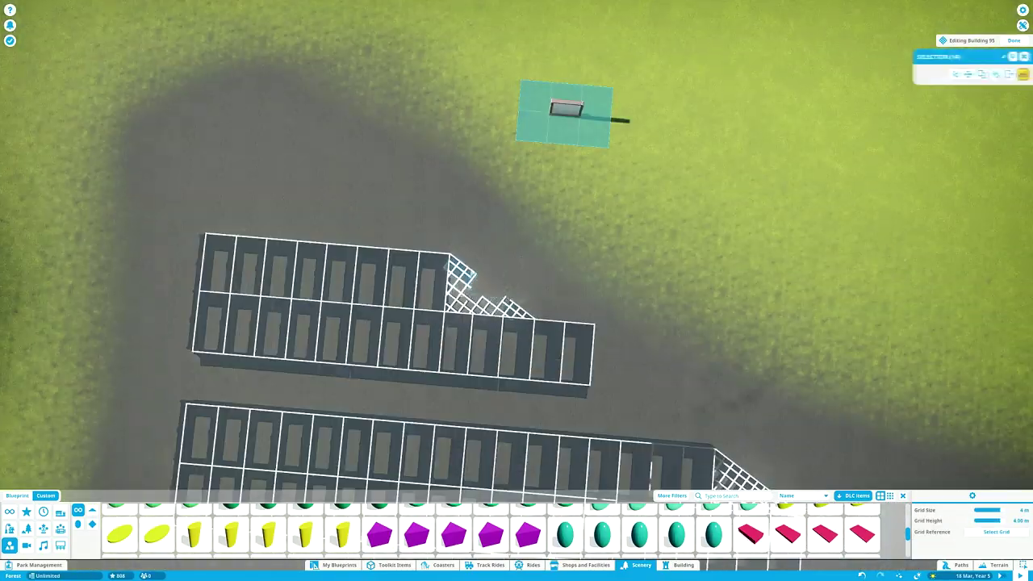
pyautogui.scroll(-5, 456, 312)
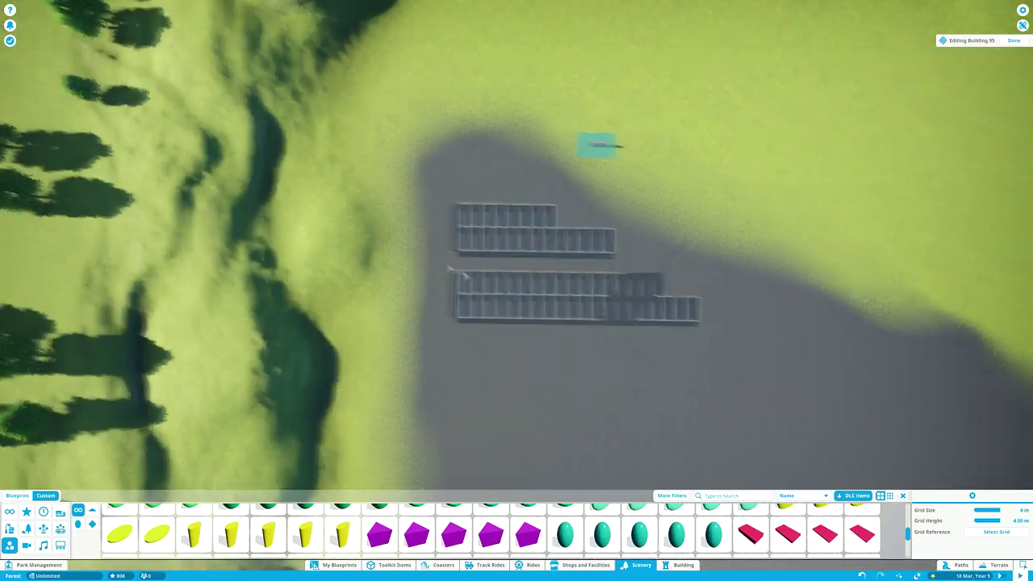
pyautogui.scroll(5, 516, 291)
# Select a whole parking row to reposition it
pyautogui.click(530, 307)
pyautogui.scroll(-6, 484, 303)
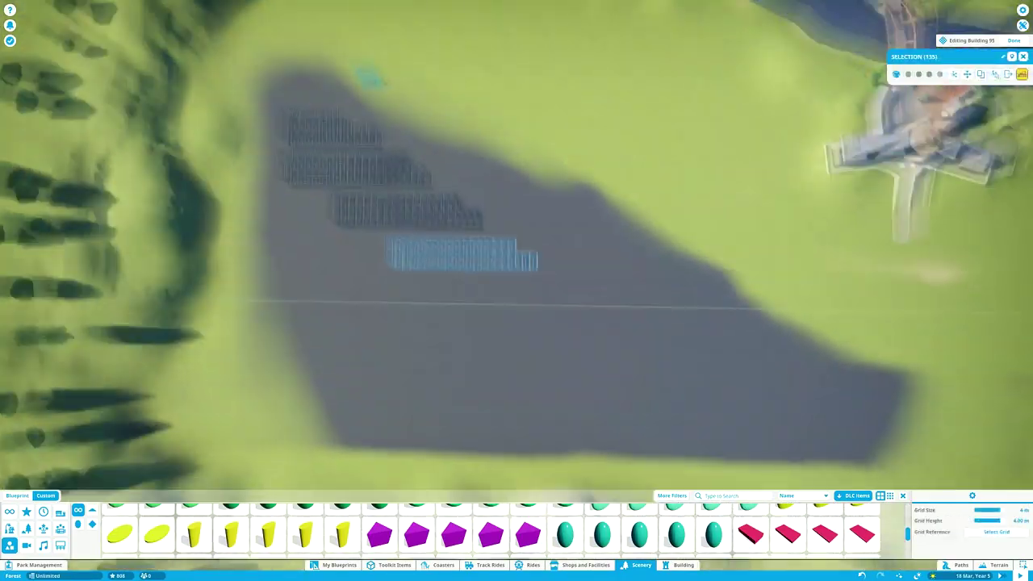
pyautogui.scroll(4, 452, 319)
pyautogui.scroll(-4, 482, 339)
pyautogui.scroll(5, 422, 291)
pyautogui.click(518, 304)
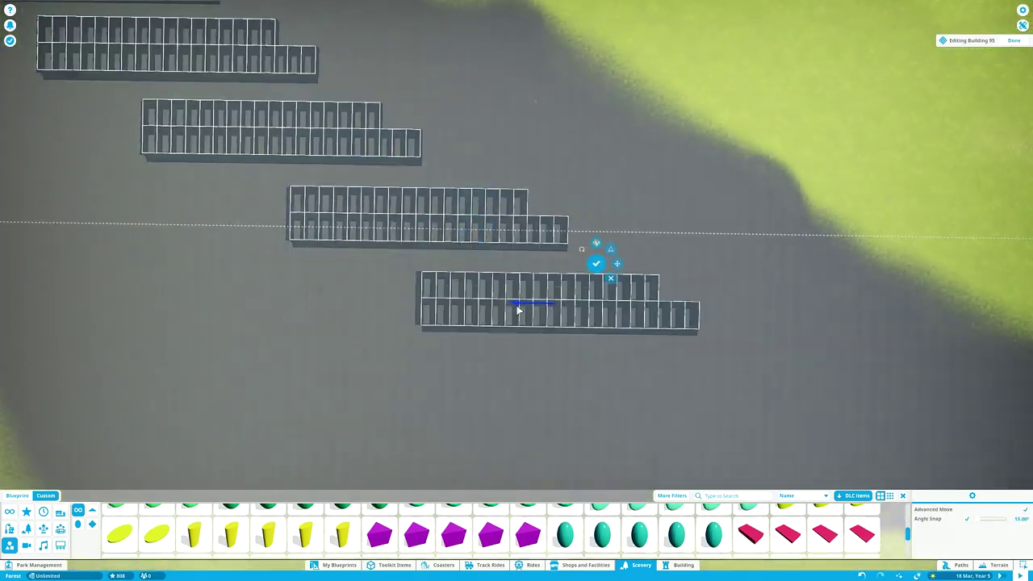
pyautogui.scroll(-2, 507, 388)
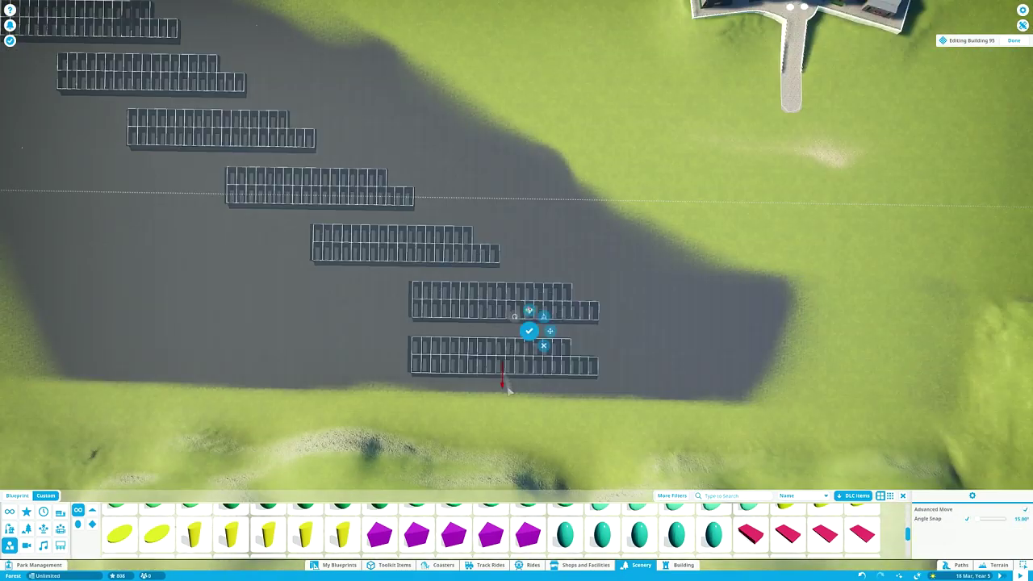
pyautogui.scroll(-5, 506, 389)
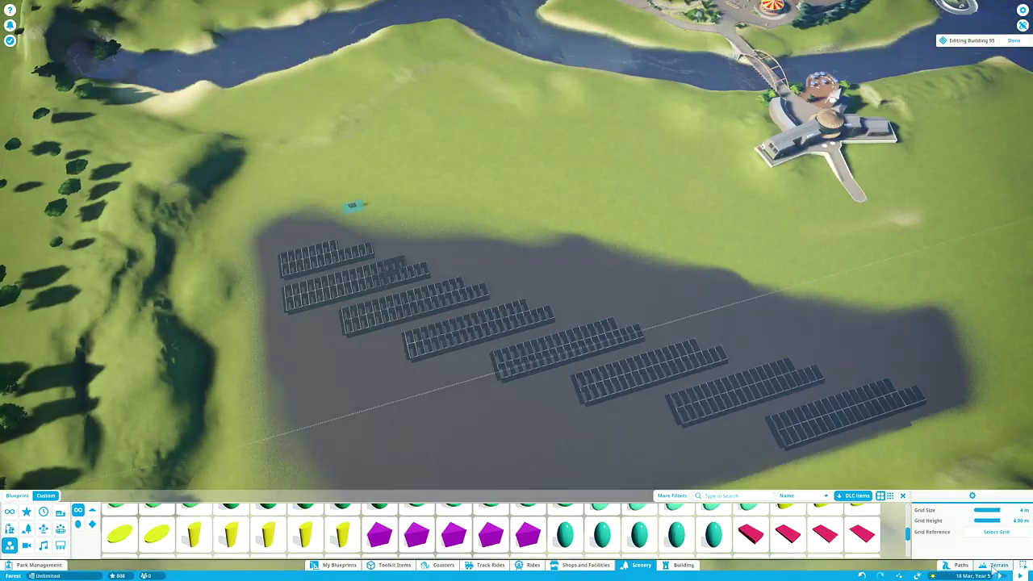
# Bring up the terrain texture painting tools
pyautogui.press('t')
pyautogui.press('p')
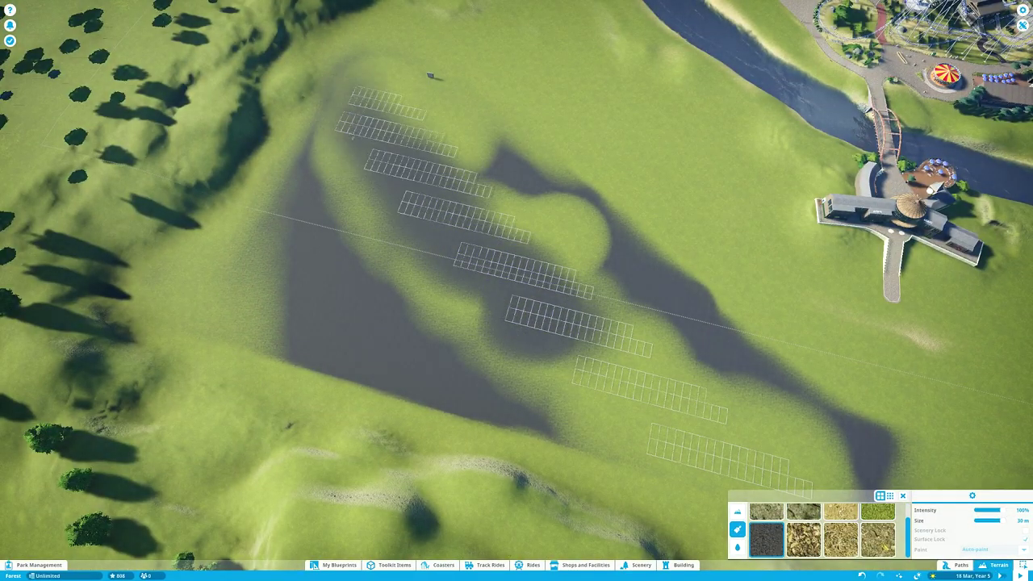
pyautogui.scroll(3, 590, 346)
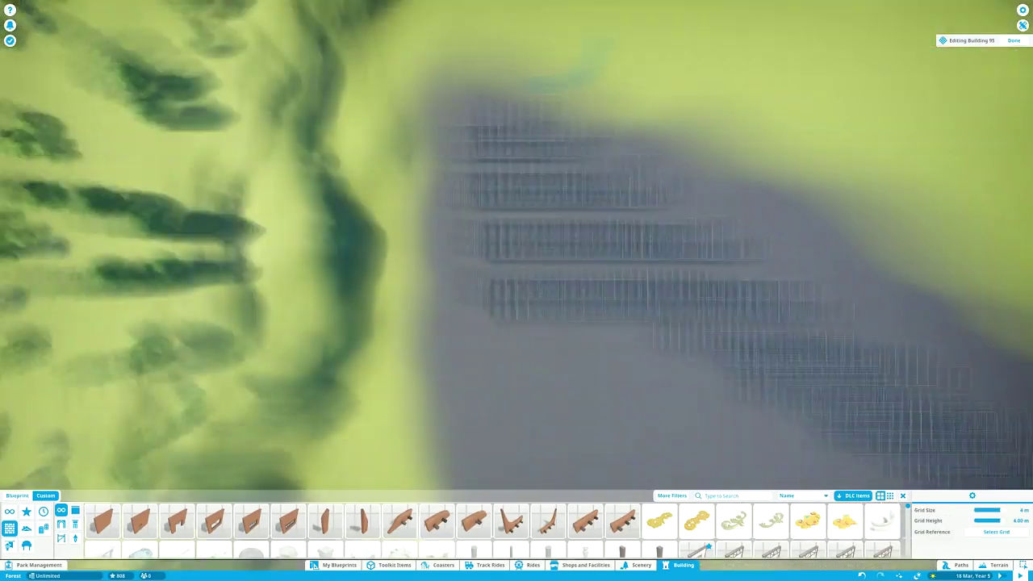
# Shift the selected bay rows and bay pieces with Advanced Move into a stepped, staggered layout
pyautogui.press('z')
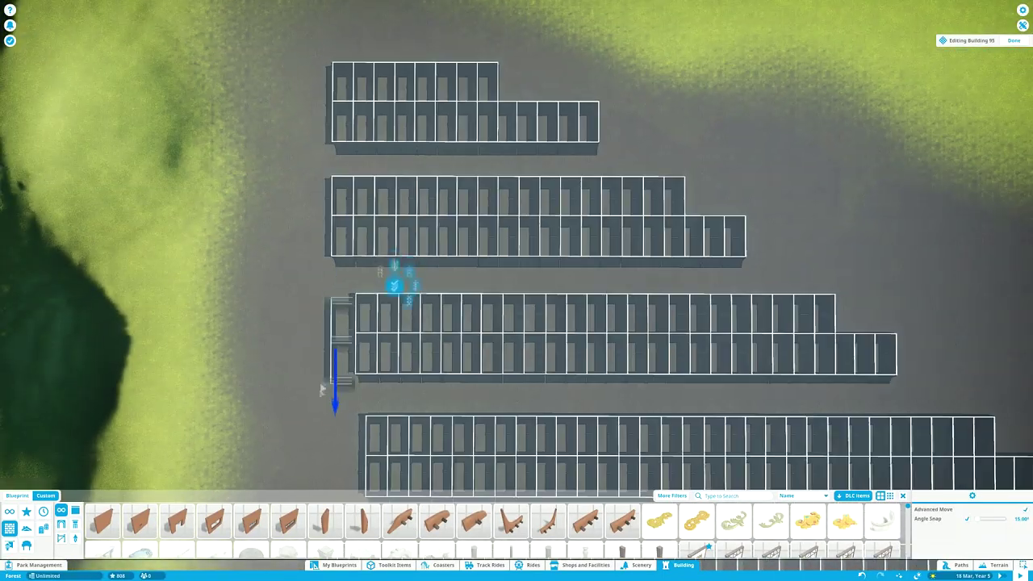
pyautogui.scroll(5, 387, 339)
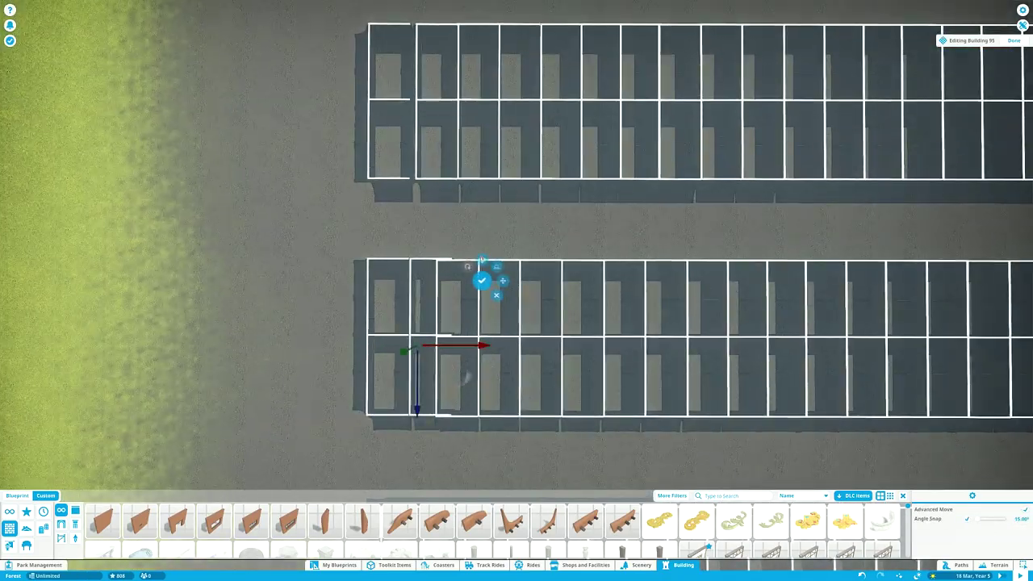
pyautogui.press('z')
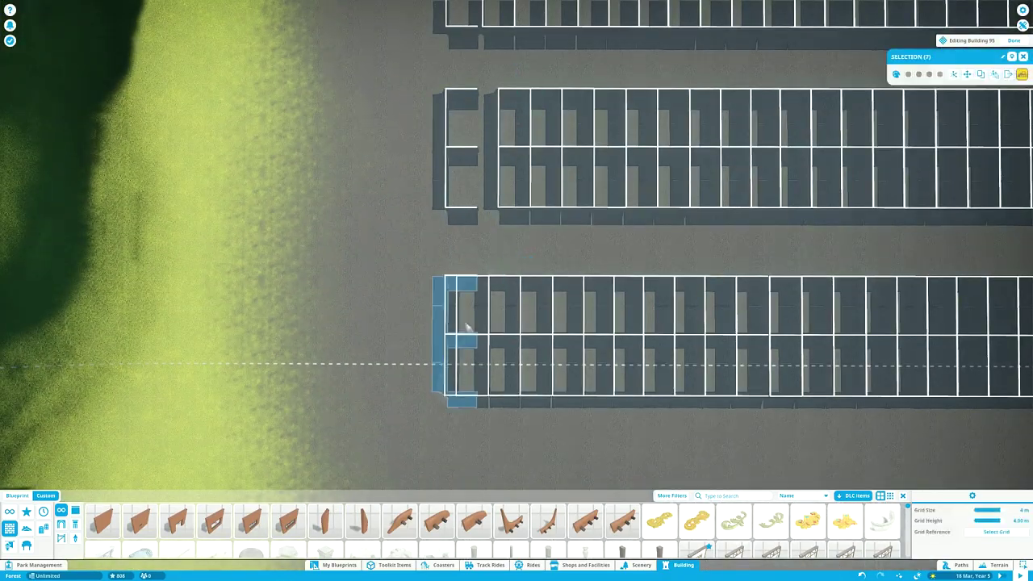
pyautogui.press('z')
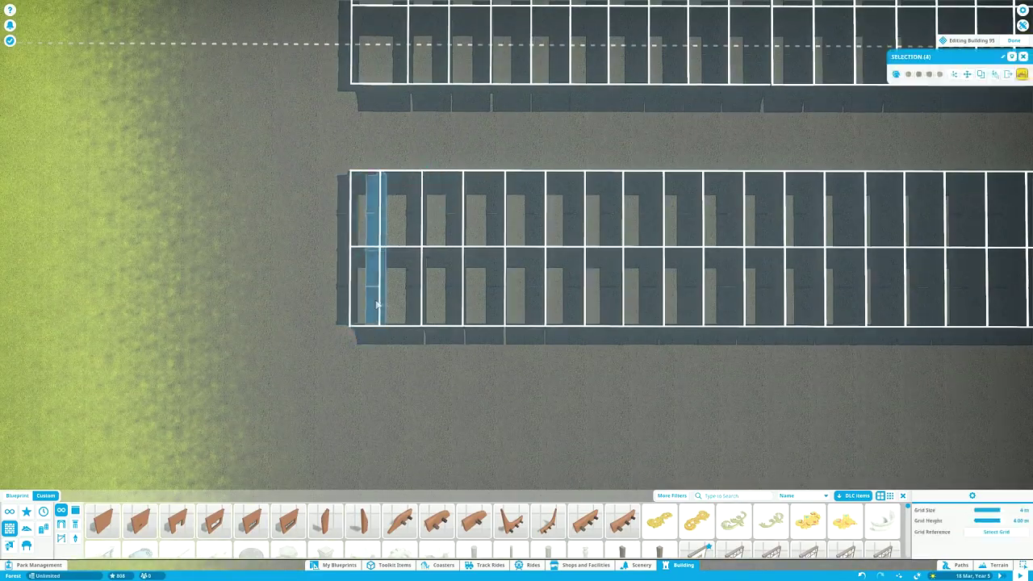
pyautogui.press('z')
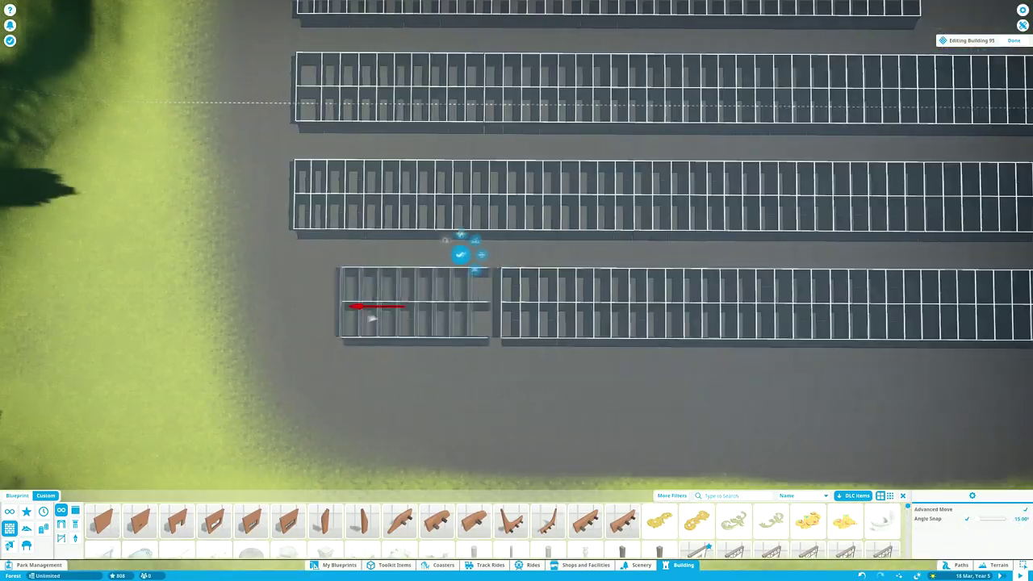
pyautogui.click(371, 317)
pyautogui.press('z')
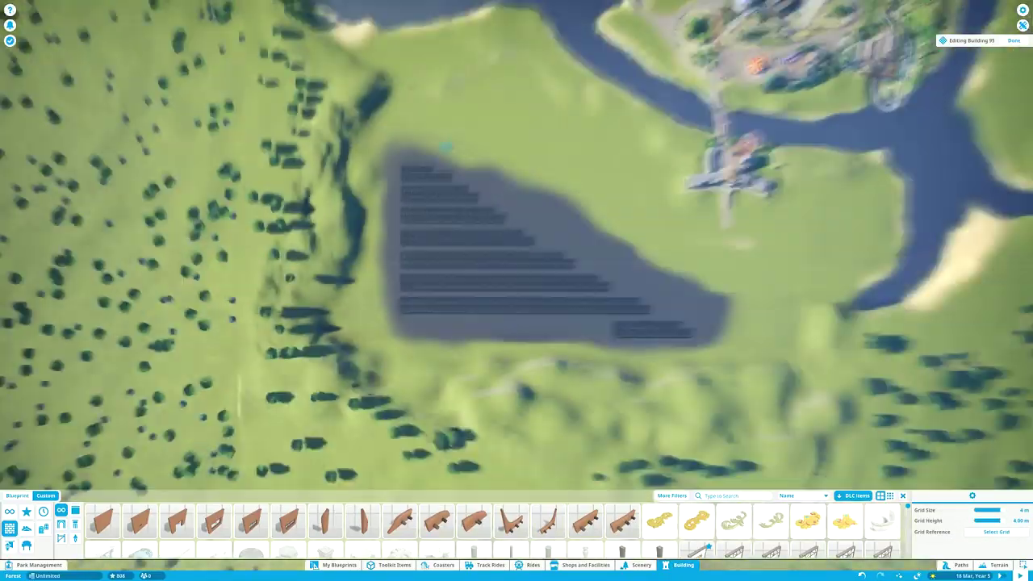
pyautogui.press('Escape')
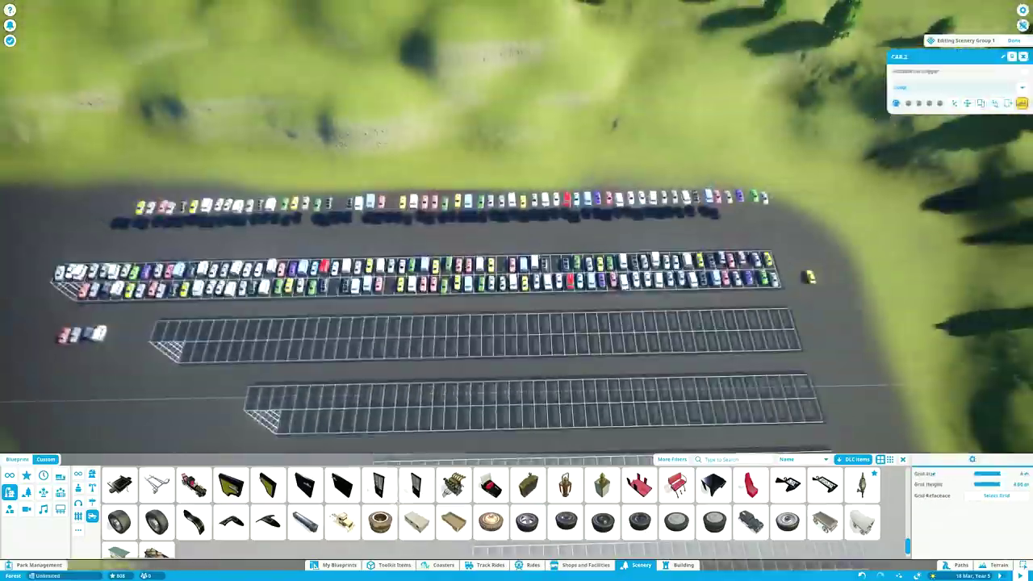
# Confirm the duplicated multicoloured cars in the next bay row and survey the lot
pyautogui.press('a')
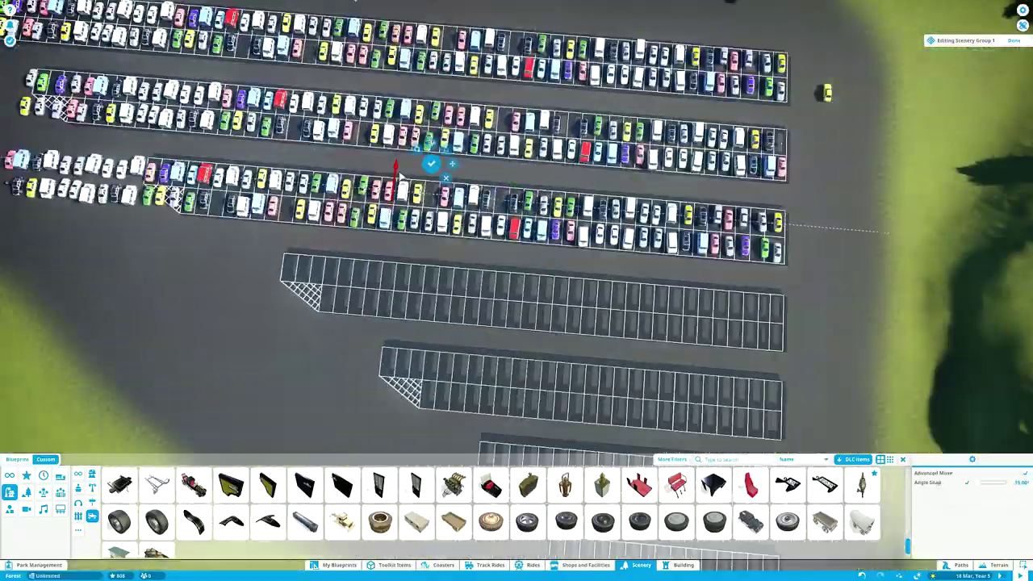
pyautogui.scroll(3, 401, 176)
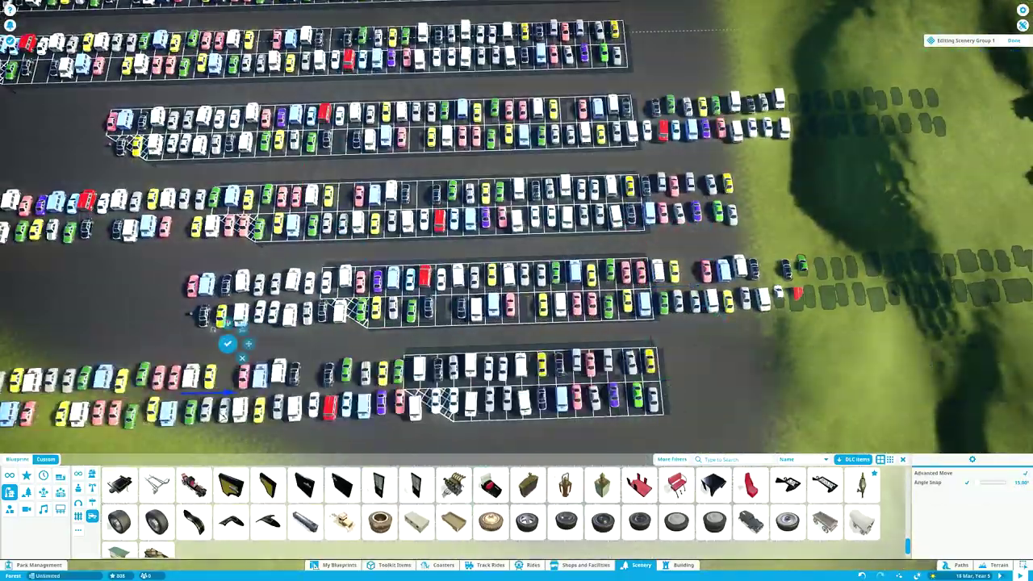
pyautogui.click(228, 343)
pyautogui.scroll(-5, 323, 347)
pyautogui.scroll(5, 443, 314)
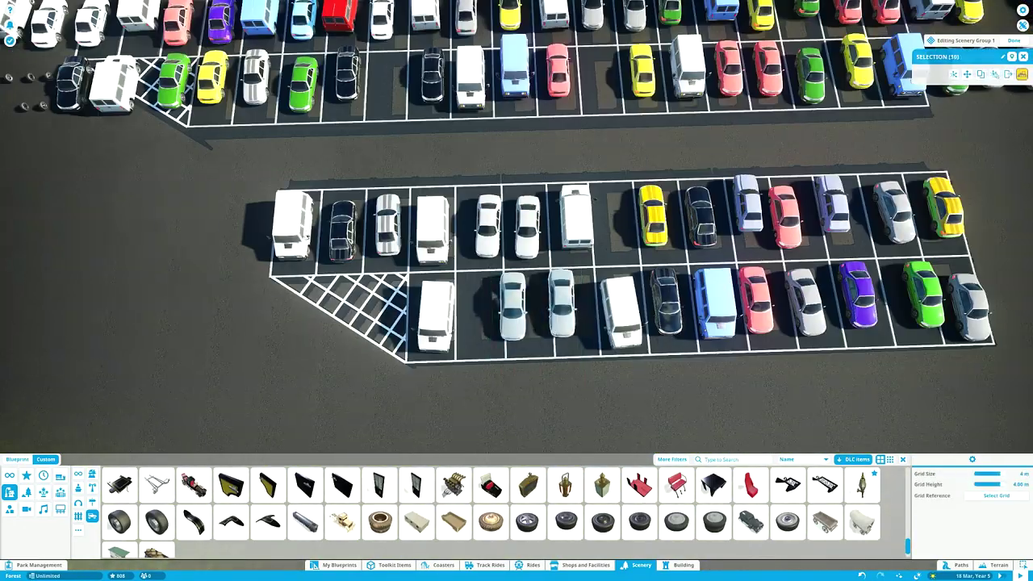
pyautogui.scroll(-5, 516, 242)
pyautogui.scroll(4, 657, 196)
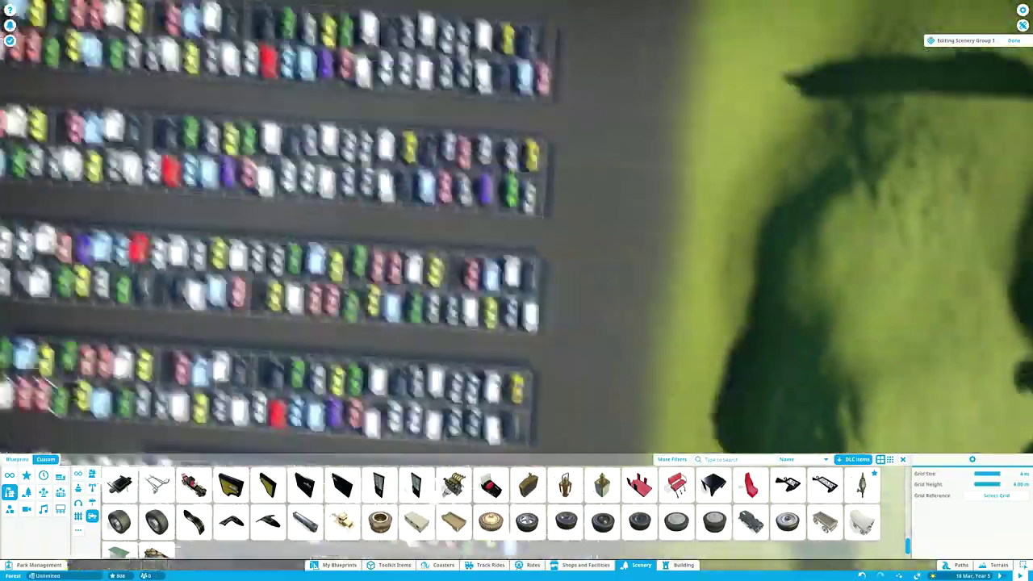
pyautogui.scroll(3, 518, 269)
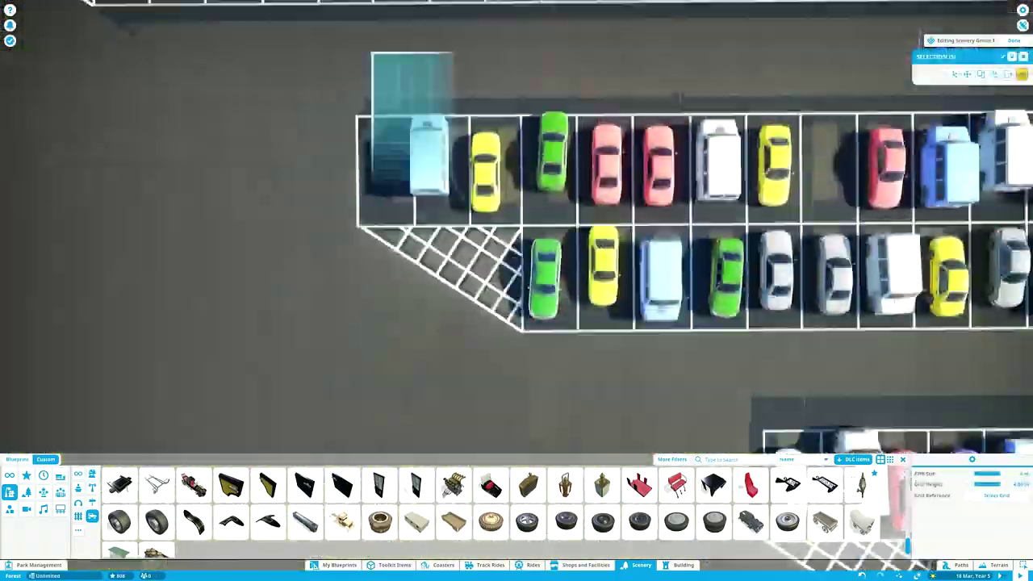
pyautogui.scroll(-5, 474, 266)
pyautogui.scroll(4, 475, 266)
pyautogui.scroll(-3, 474, 266)
pyautogui.scroll(2, 474, 266)
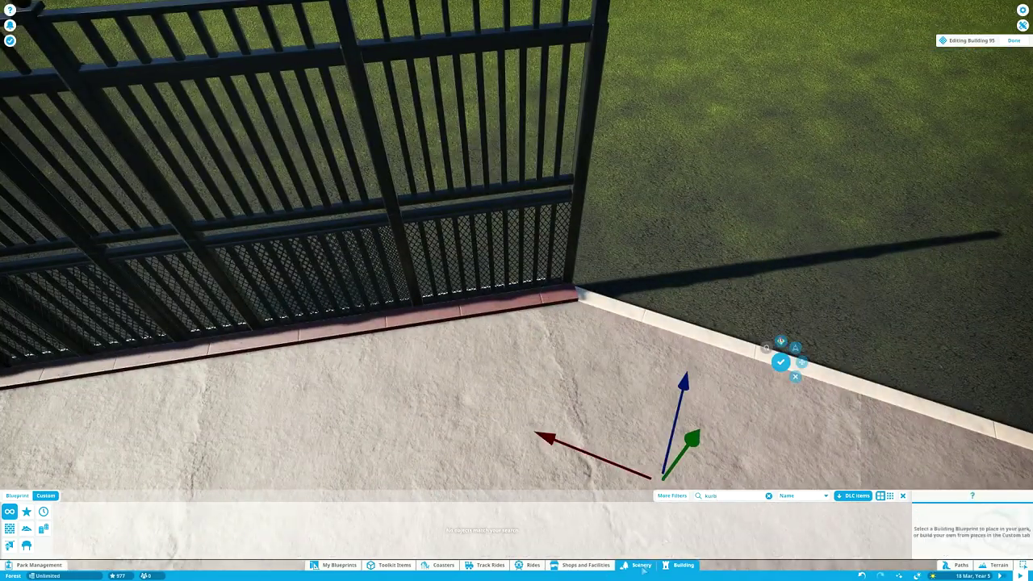
# Bring up the Scenery catalogue and look along the fenced walkway beside the car park
pyautogui.click(641, 566)
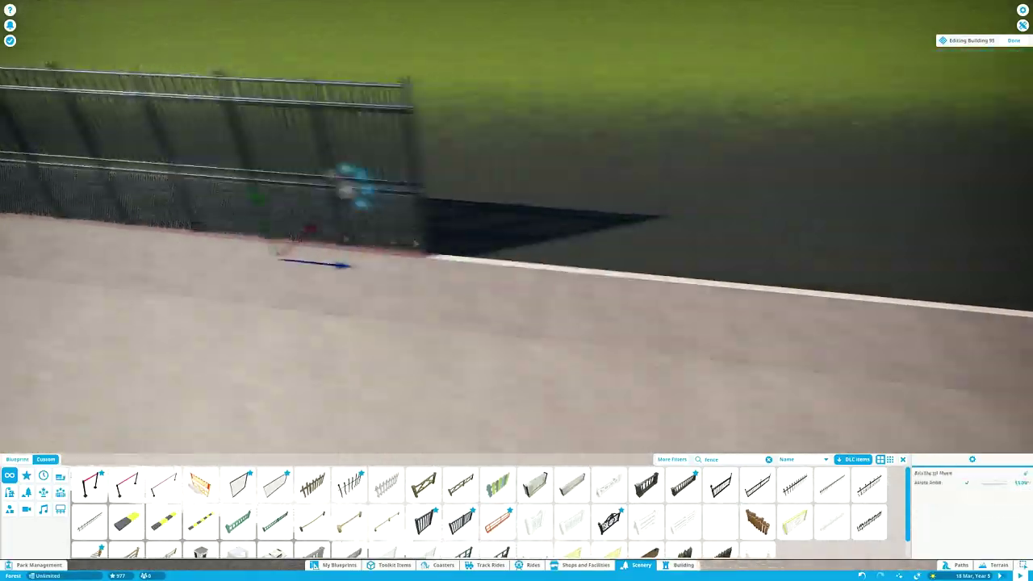
pyautogui.scroll(-10, 679, 299)
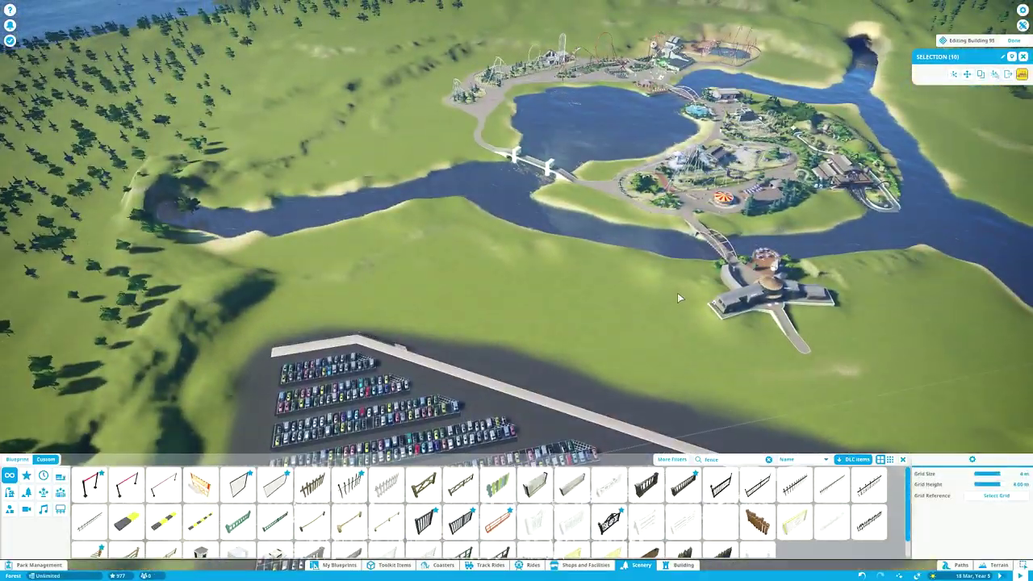
pyautogui.scroll(10, 677, 292)
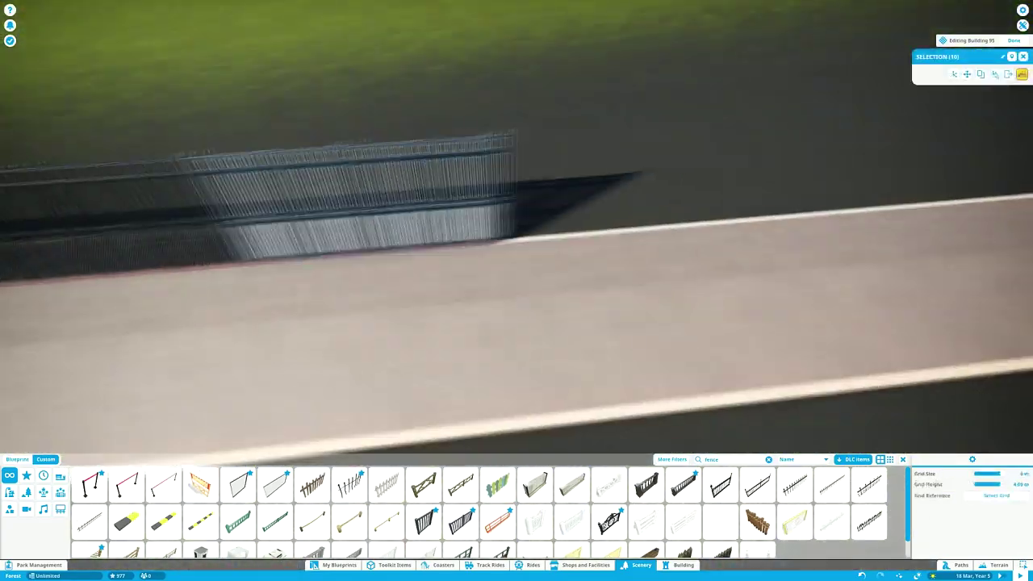
pyautogui.press('a')
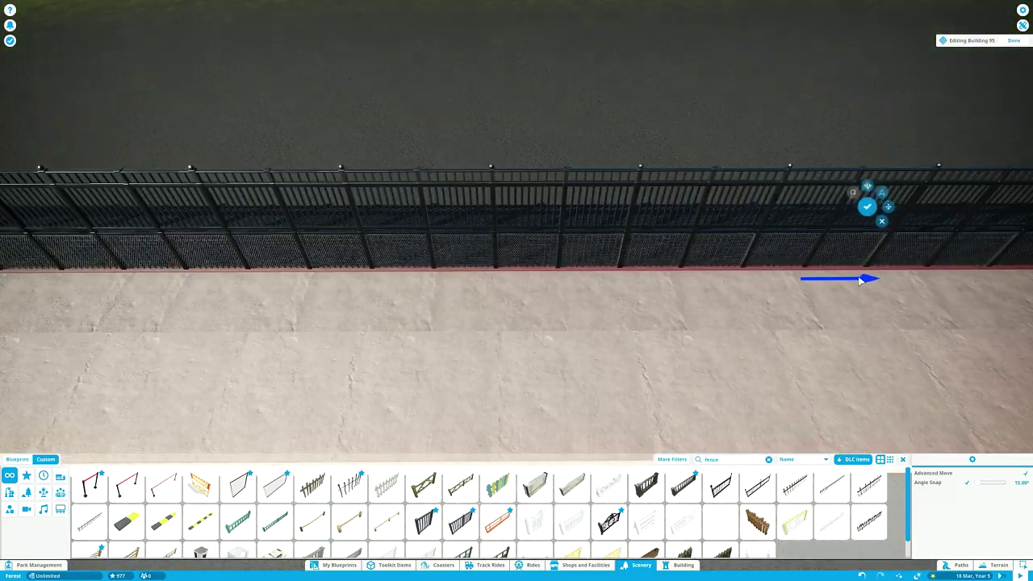
pyautogui.scroll(-2, 430, 325)
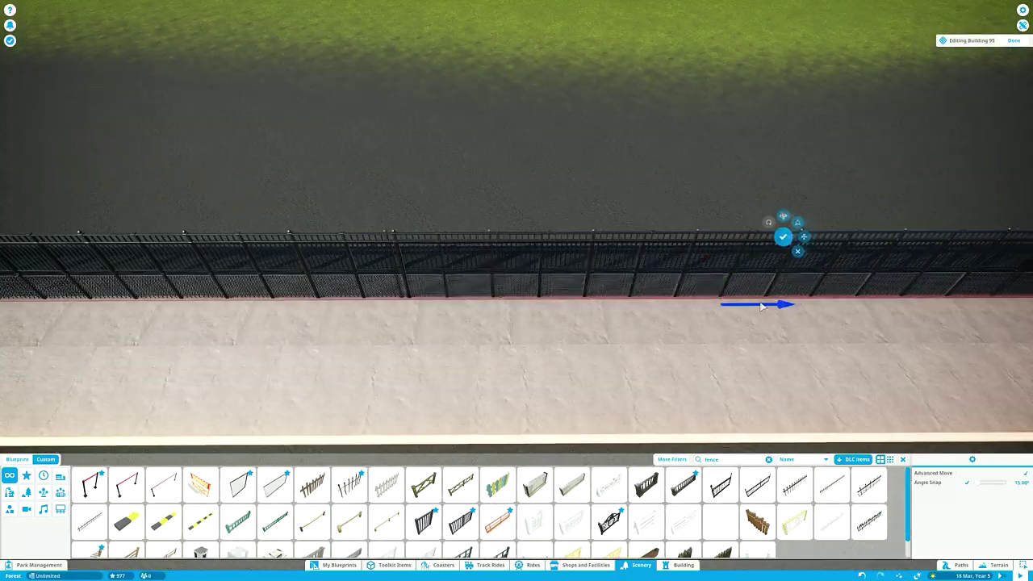
pyautogui.scroll(-2, 430, 325)
pyautogui.scroll(4, 983, 300)
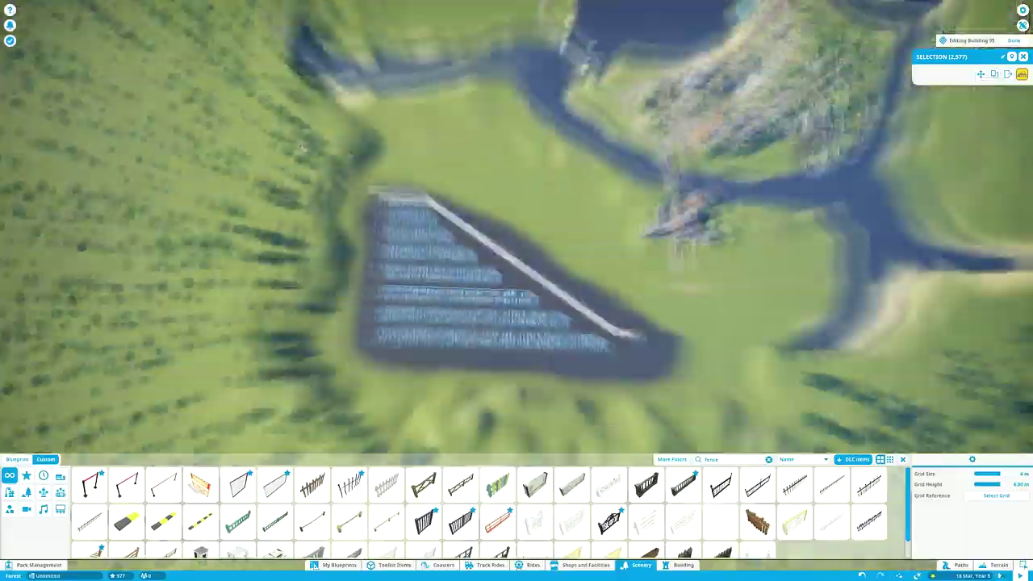
pyautogui.scroll(8, 516, 291)
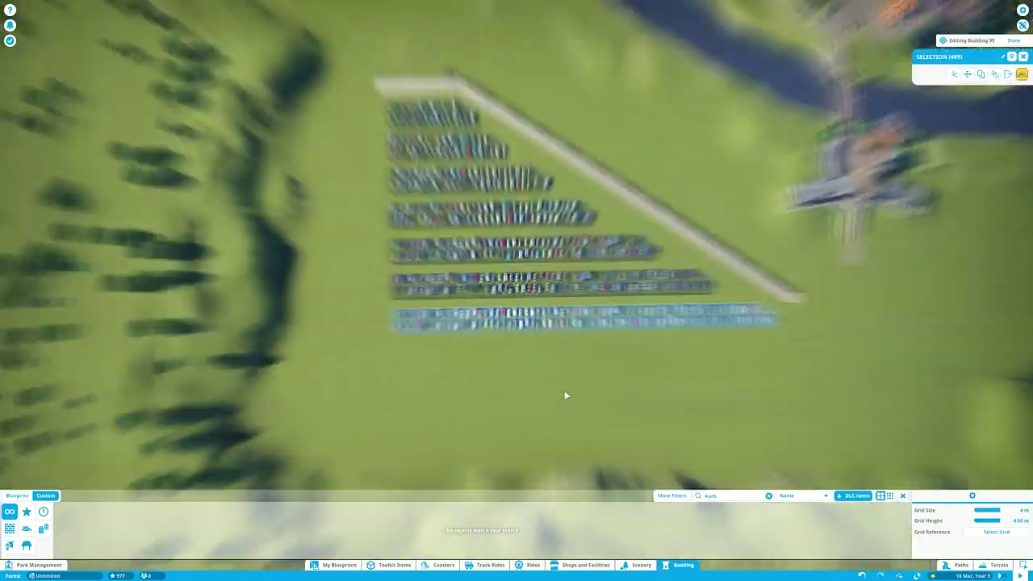
# Pick up the bottom bay row and bring the river and bridge into view
pyautogui.click(567, 279)
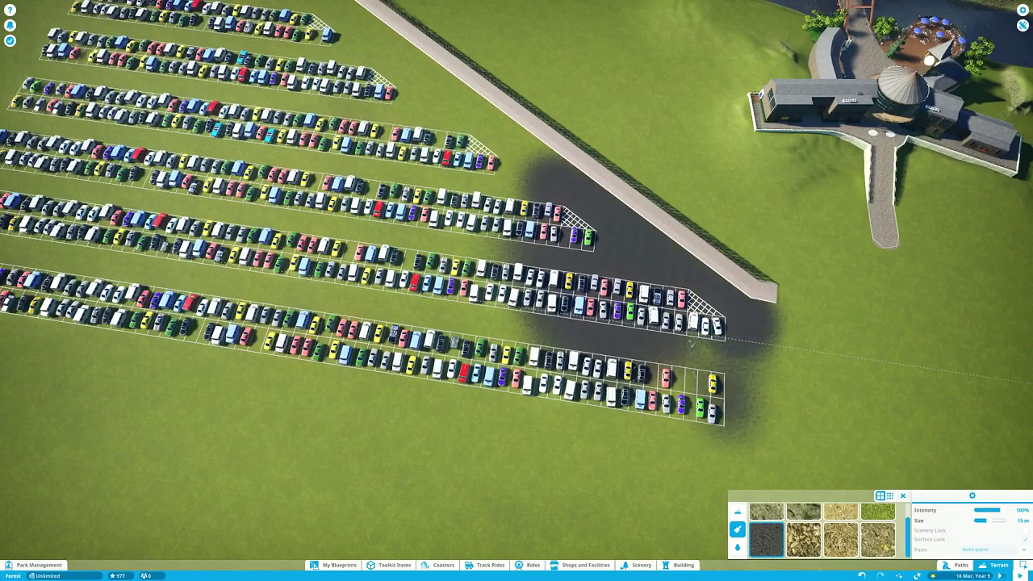
pyautogui.press('w')
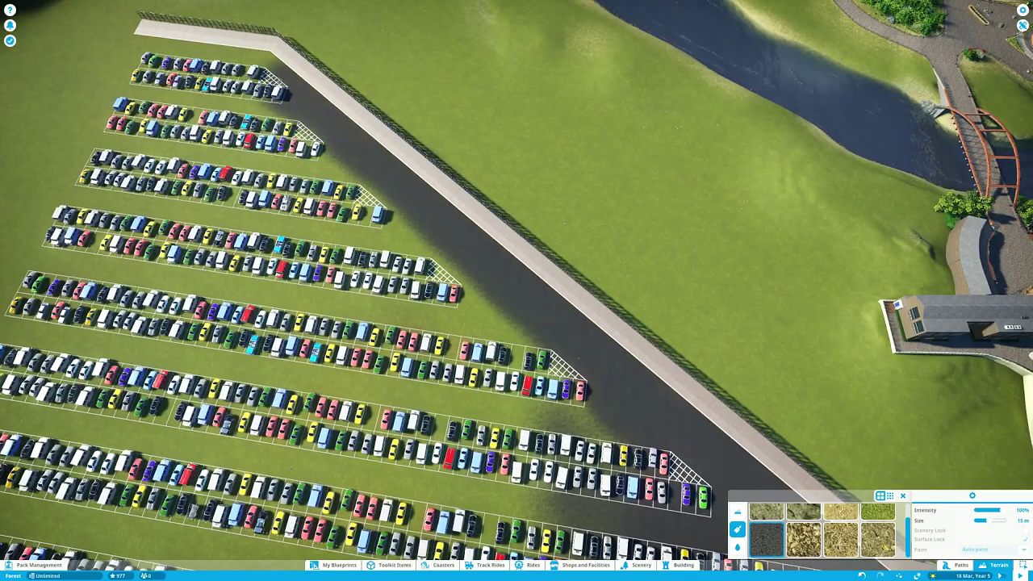
pyautogui.scroll(-5, 516, 242)
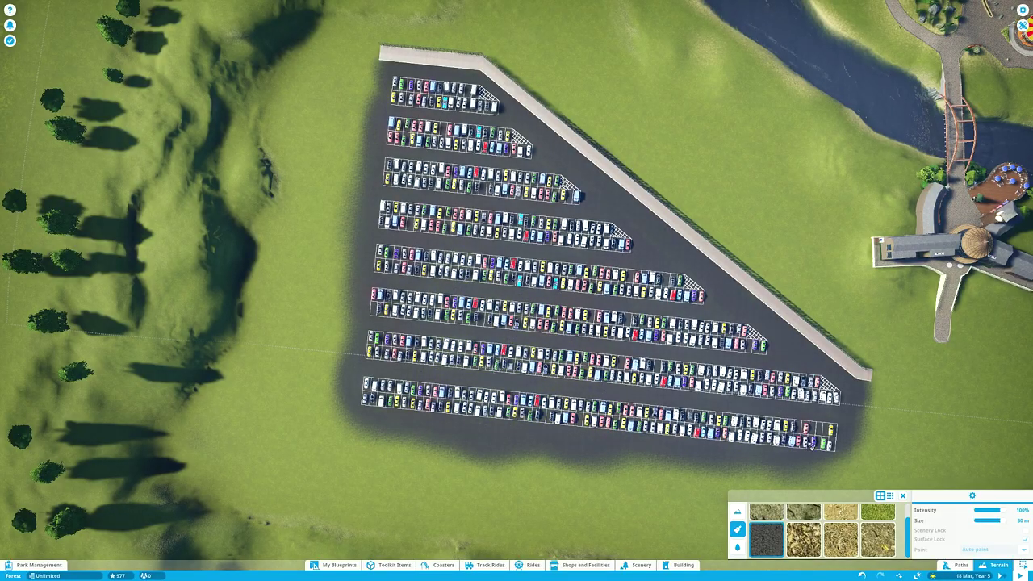
pyautogui.scroll(-8, 811, 443)
# Finish the paved forecourt before the entrance and close the path tools
pyautogui.scroll(6, 553, 392)
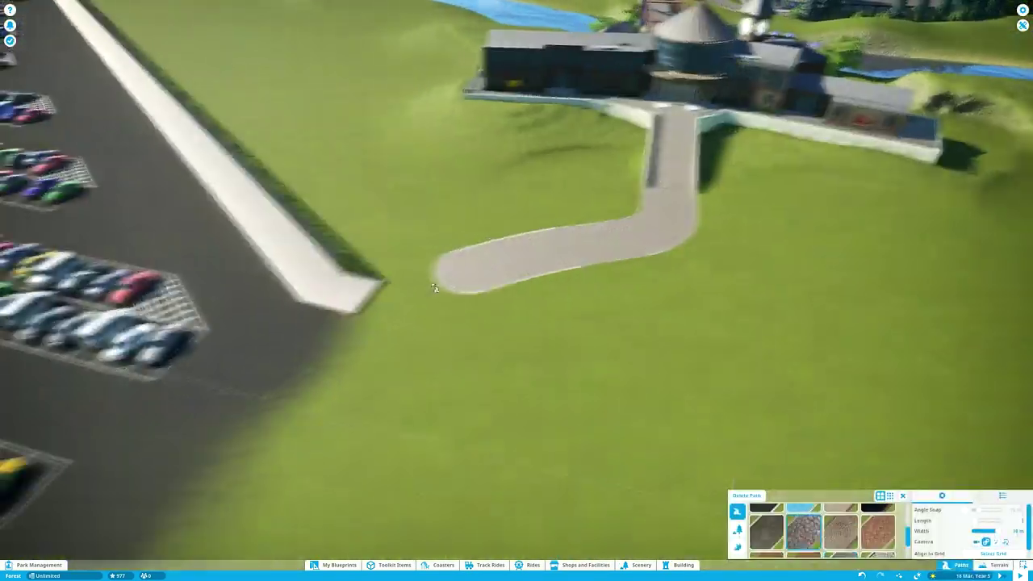
pyautogui.scroll(-3, 433, 288)
pyautogui.scroll(-10, 517, 242)
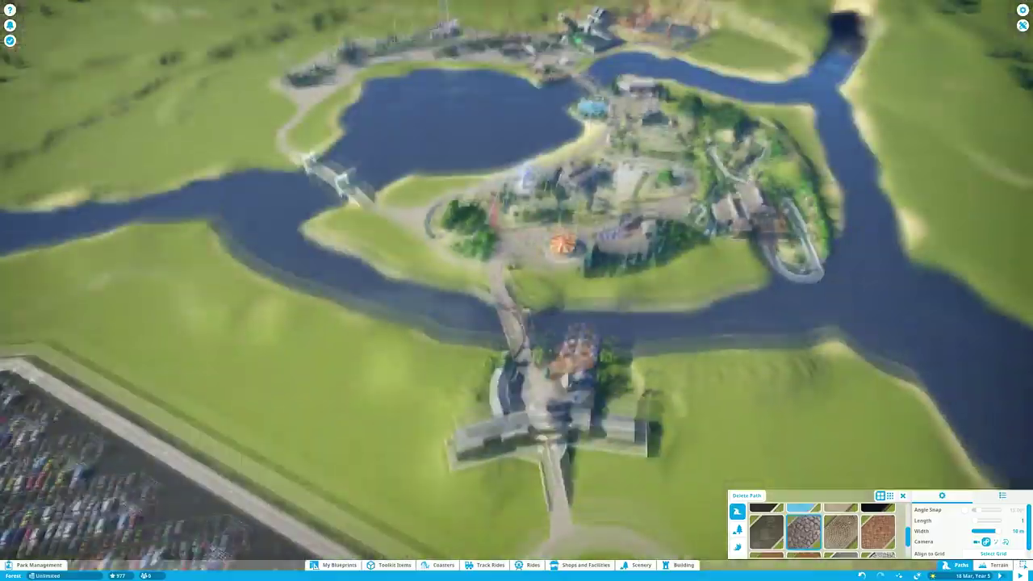
pyautogui.scroll(5, 394, 332)
pyautogui.scroll(-4, 710, 319)
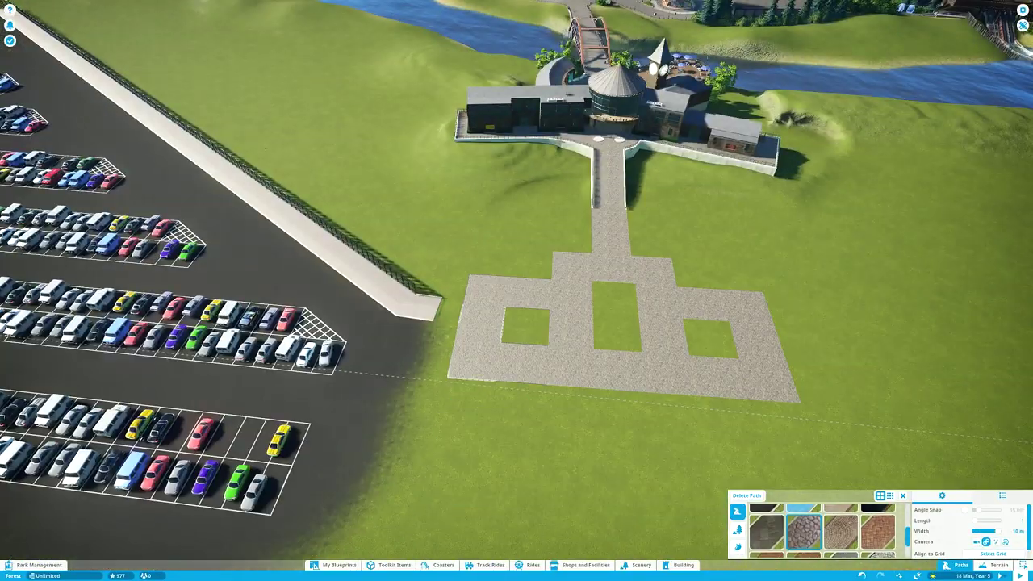
pyautogui.scroll(3, 417, 267)
pyautogui.press('Escape')
# Select the parking-bay building to begin editing it
pyautogui.scroll(-8, 418, 266)
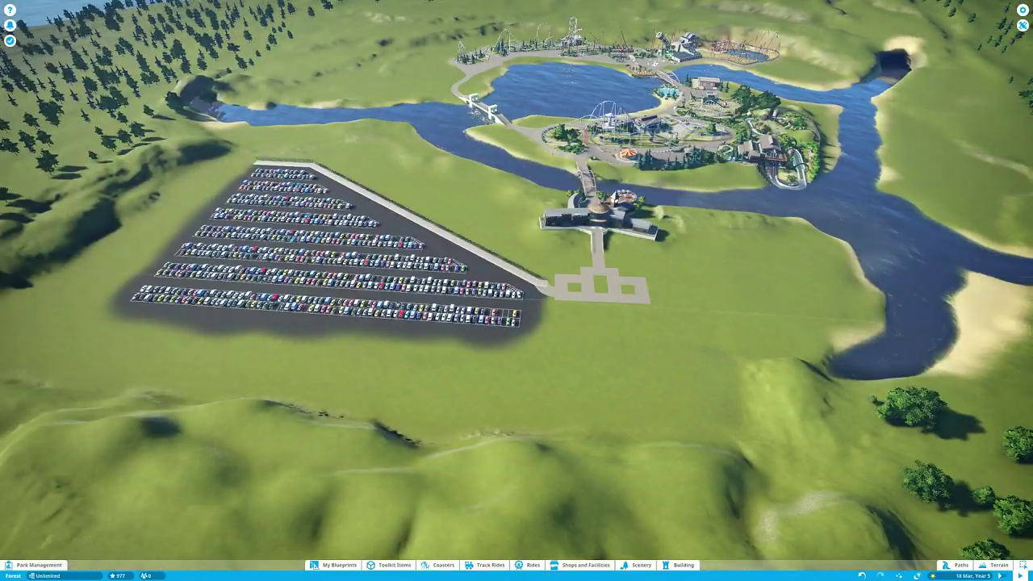
pyautogui.scroll(5, 208, 297)
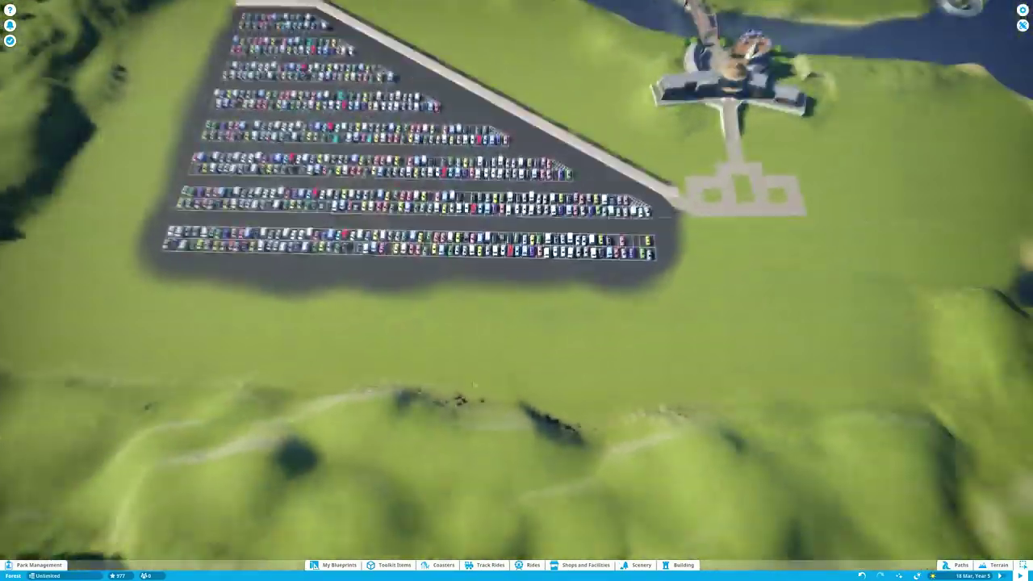
pyautogui.press('t')
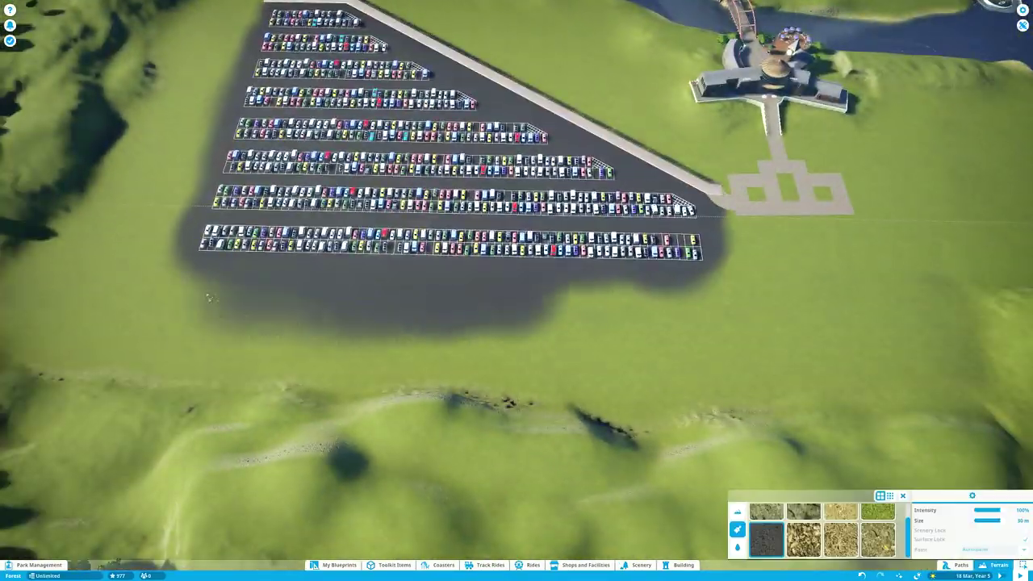
pyautogui.scroll(5, 208, 297)
pyautogui.click(332, 203)
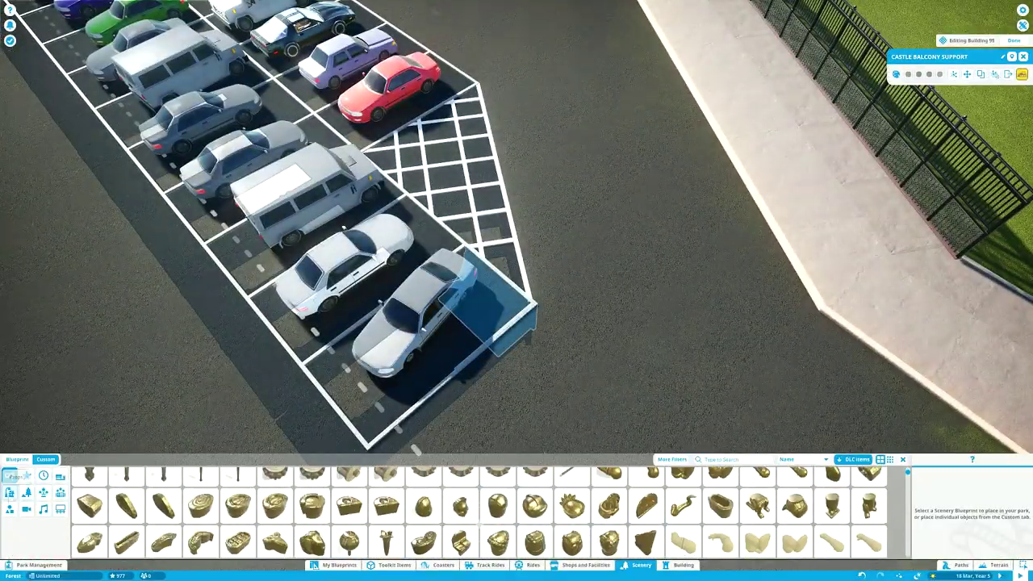
# Form a lane arrow from a flat triangle and small rectangle beside the hatched bays
pyautogui.click(8, 508)
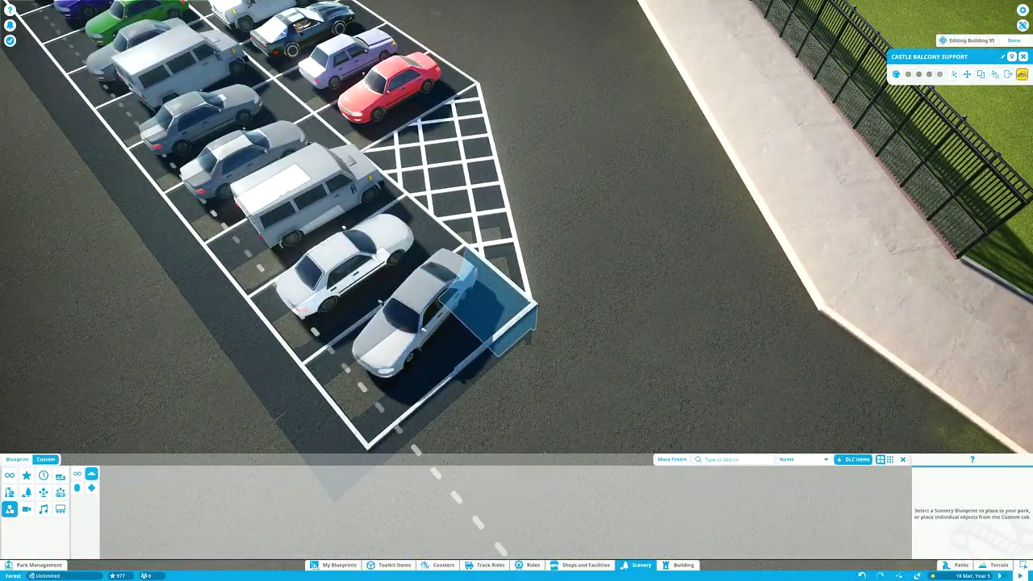
pyautogui.click(528, 522)
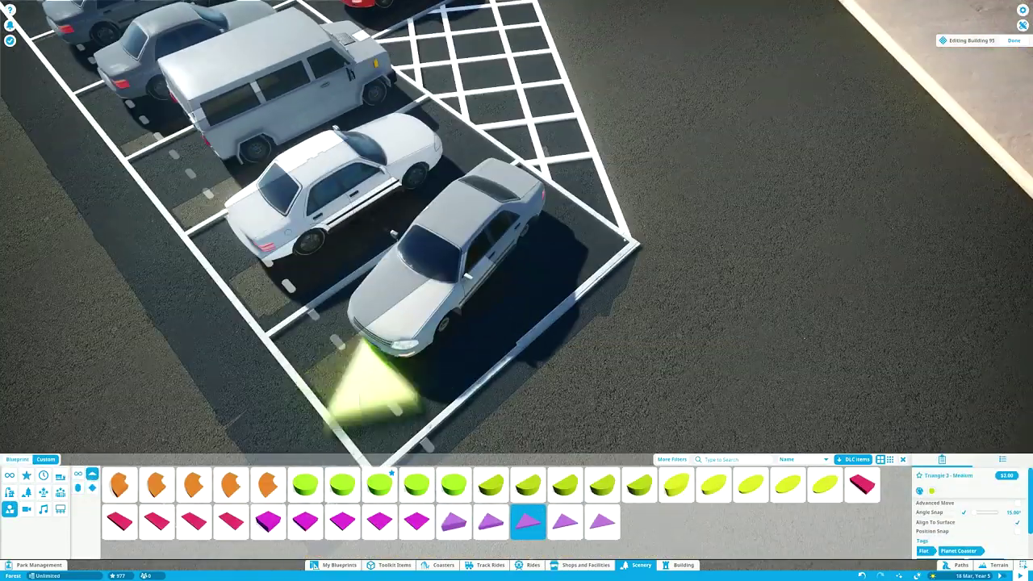
pyautogui.scroll(5, 617, 250)
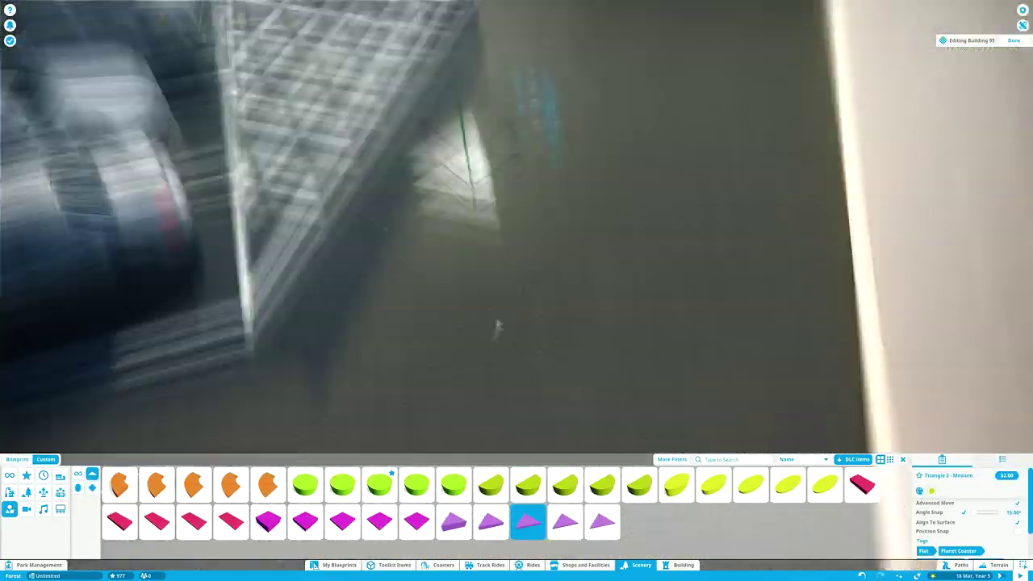
pyautogui.click(861, 484)
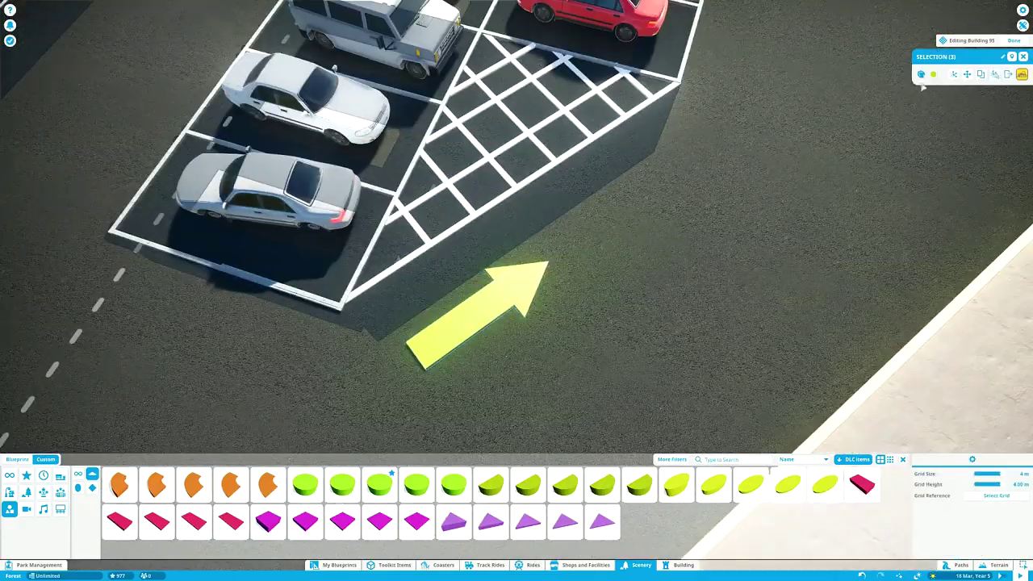
pyautogui.click(511, 302)
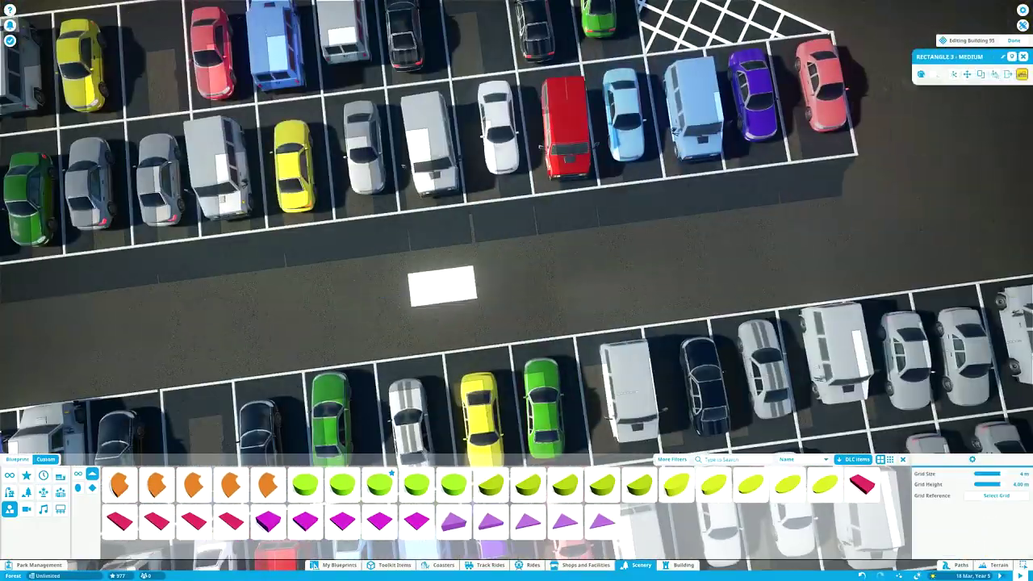
pyautogui.click(565, 522)
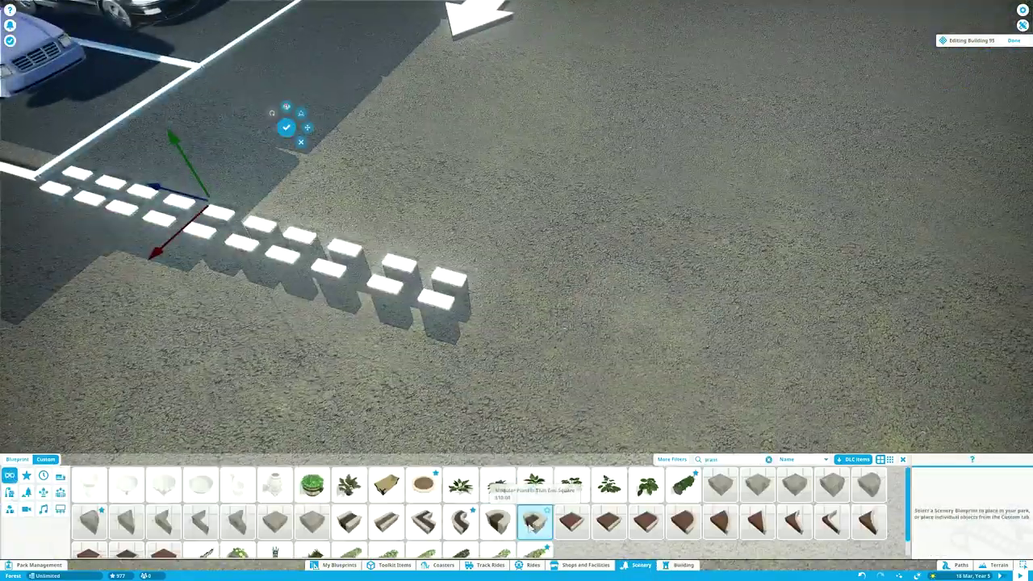
# Choose a modular planter piece from the 'plant' search results
pyautogui.click(720, 484)
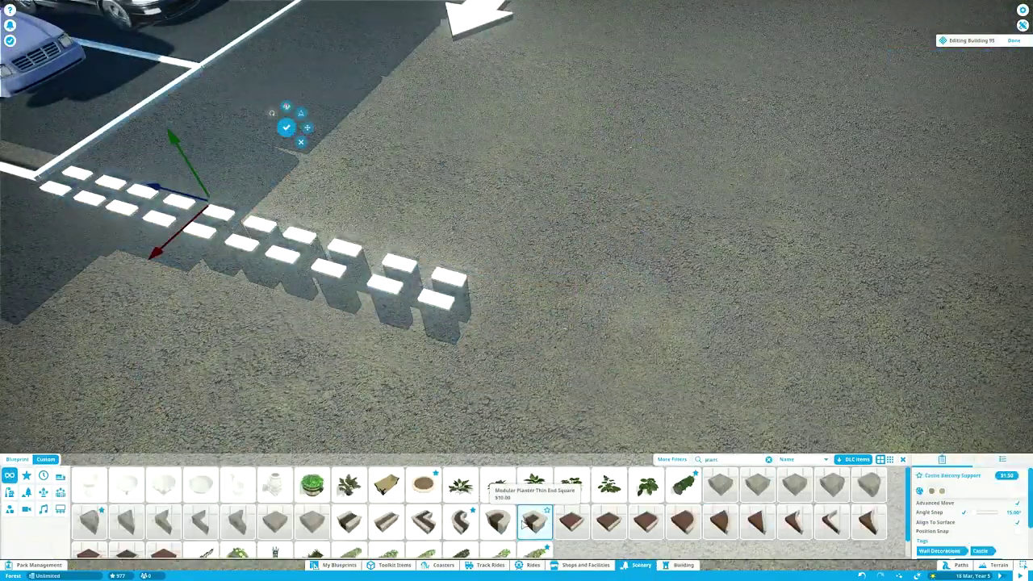
# Stretch the modular planter into a long row along the lane with a streetlamp in its middle
pyautogui.scroll(-5, 539, 300)
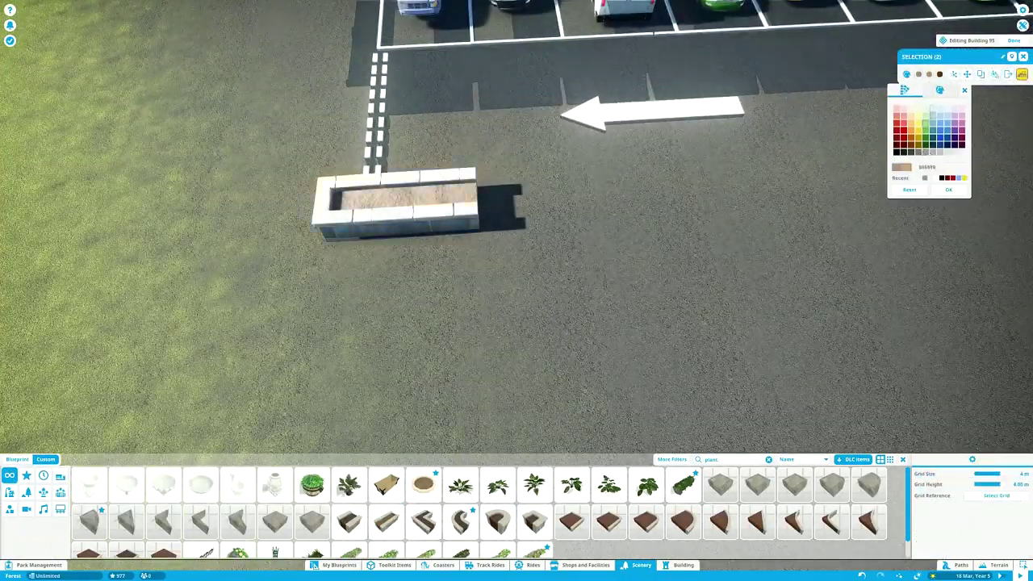
pyautogui.moveTo(619, 214); pyautogui.dragTo(928, 274)
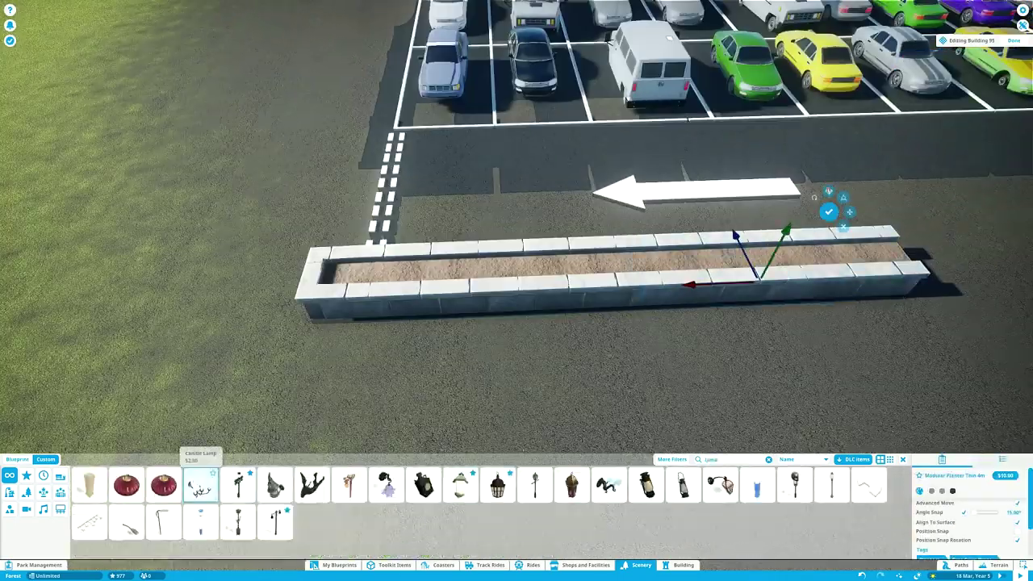
pyautogui.scroll(2, 561, 359)
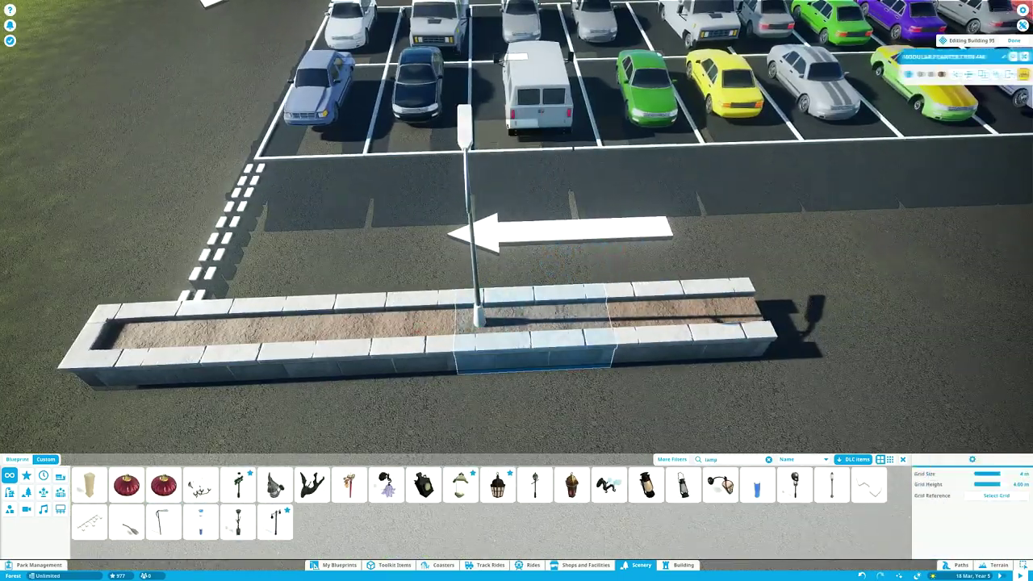
pyautogui.click(329, 332)
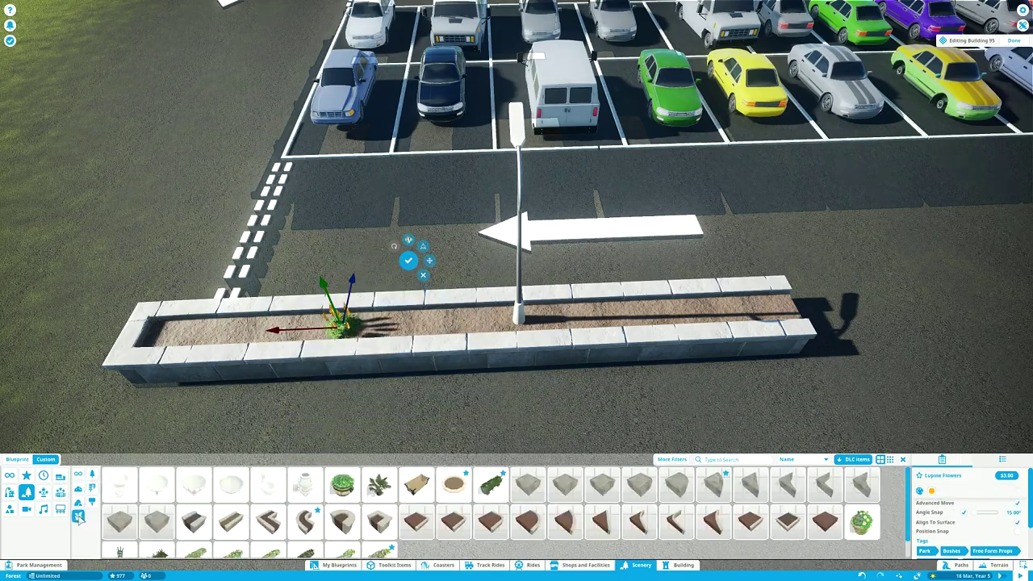
pyautogui.scroll(2, 654, 283)
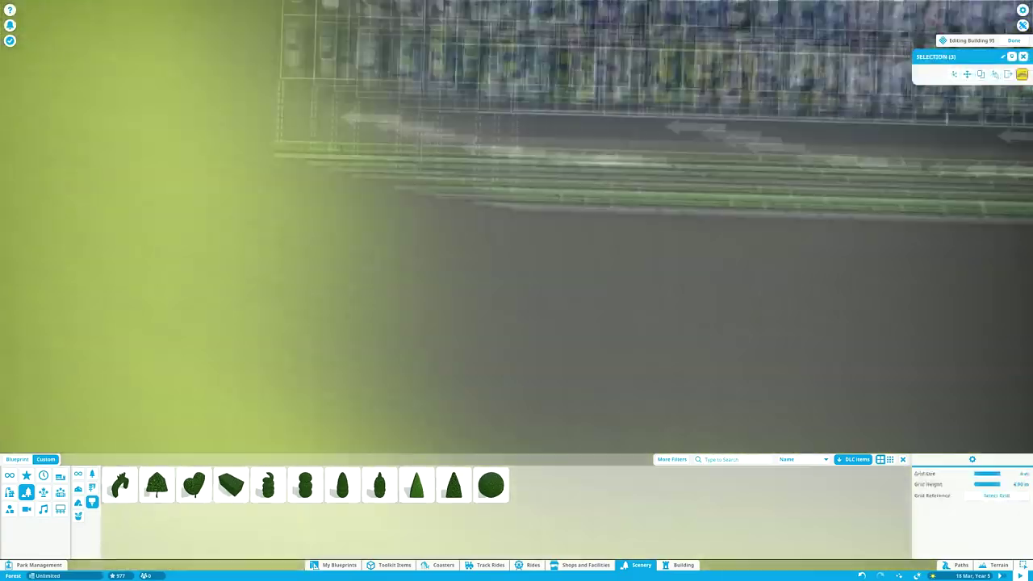
# Show all scenery items and box-select the planter strip with its lane markings
pyautogui.click(79, 474)
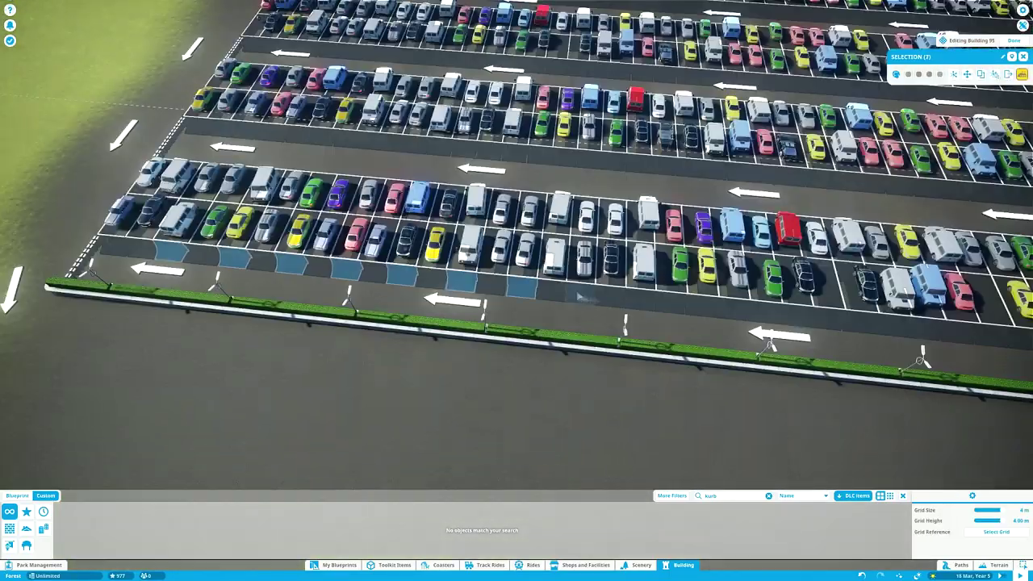
pyautogui.scroll(3, 802, 394)
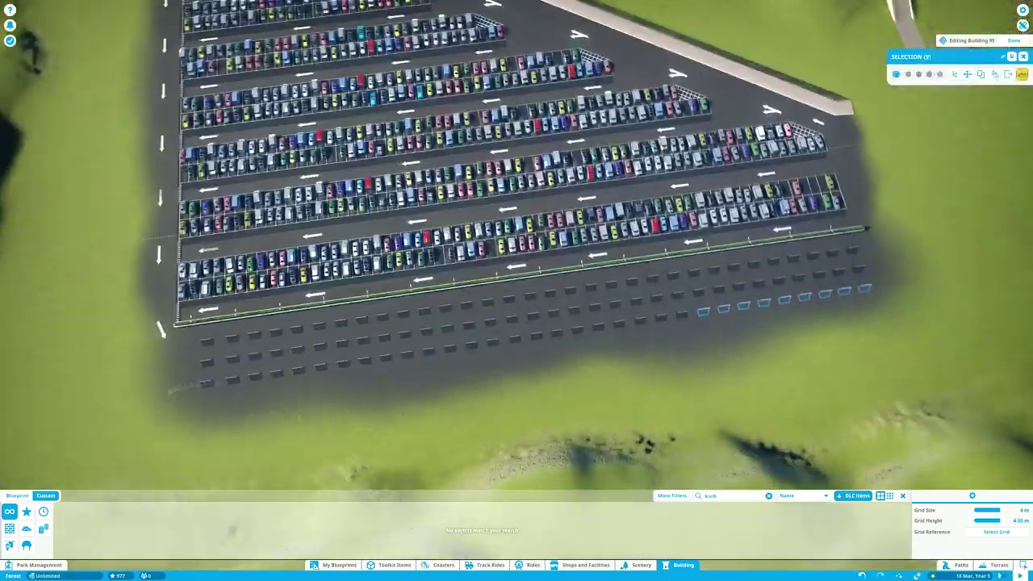
pyautogui.moveTo(903, 297); pyautogui.dragTo(295, 271)
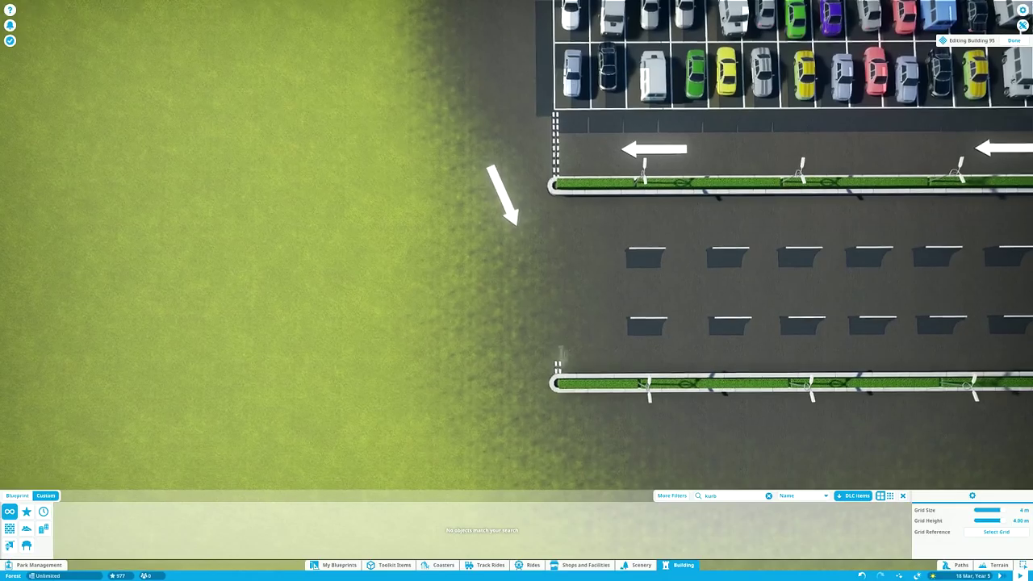
pyautogui.press('d')
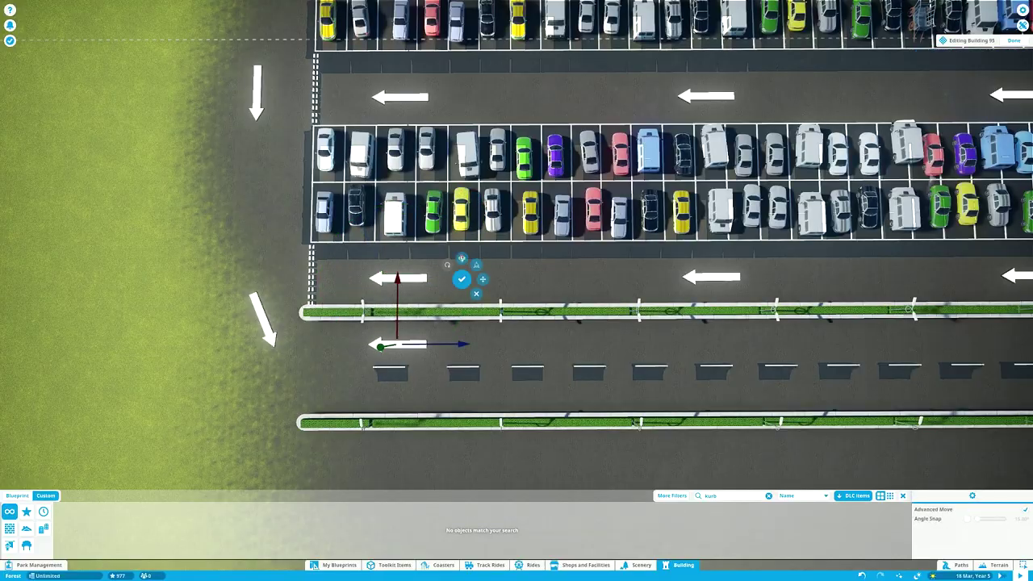
pyautogui.scroll(3, 432, 327)
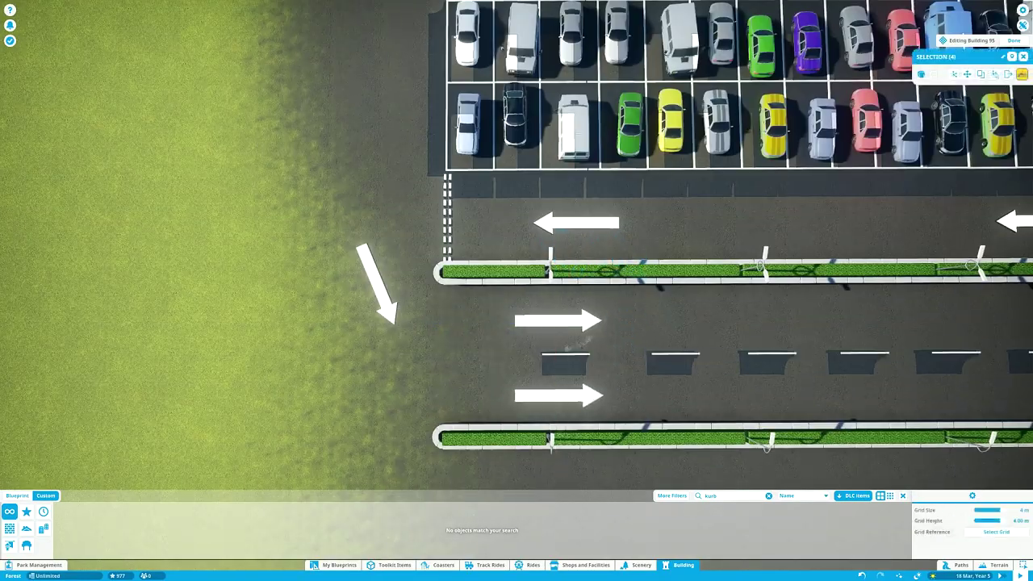
pyautogui.scroll(-10, 517, 266)
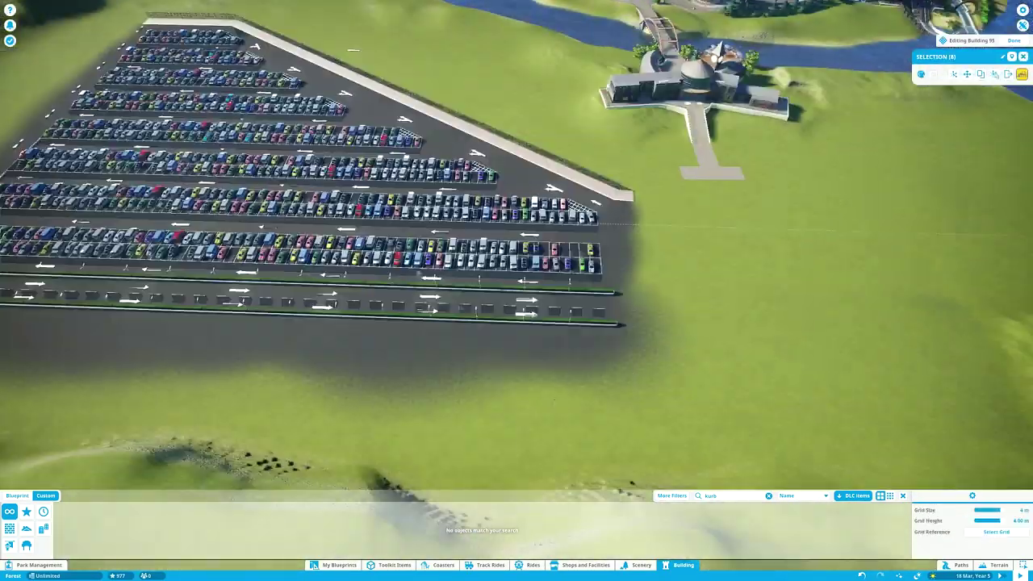
# Paint asphalt over the grass beside the car park
pyautogui.click(999, 565)
pyautogui.moveTo(497, 242)
pyautogui.mouseDown()
pyautogui.moveTo(710, 347)
pyautogui.moveTo(565, 420)
pyautogui.mouseUp()
pyautogui.scroll(2, 565, 420)
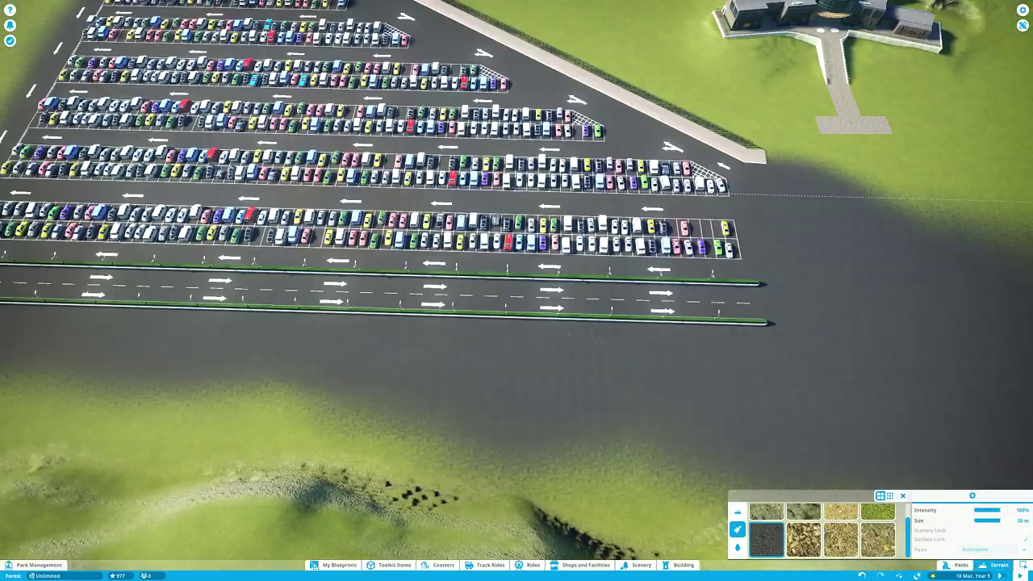
pyautogui.scroll(-5, 516, 290)
pyautogui.scroll(8, 516, 290)
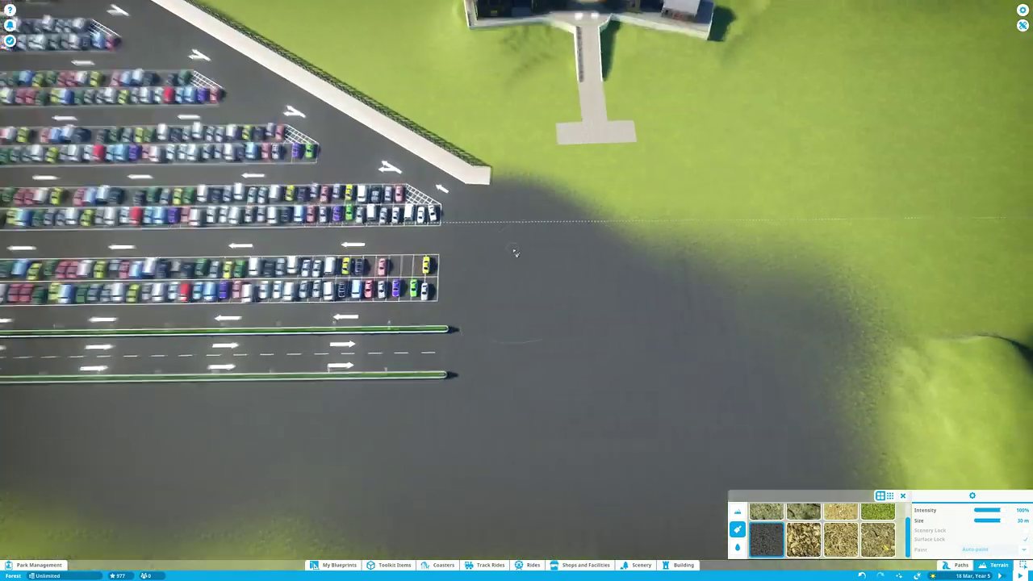
pyautogui.press('Escape')
pyautogui.scroll(-6, 516, 290)
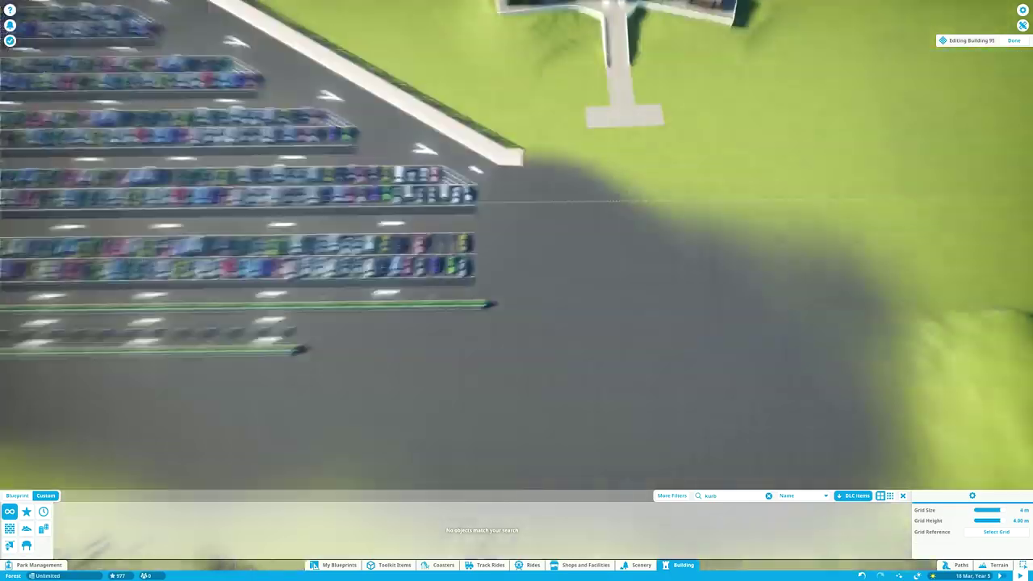
pyautogui.scroll(4, 516, 290)
pyautogui.scroll(-4, 516, 291)
pyautogui.scroll(6, 516, 290)
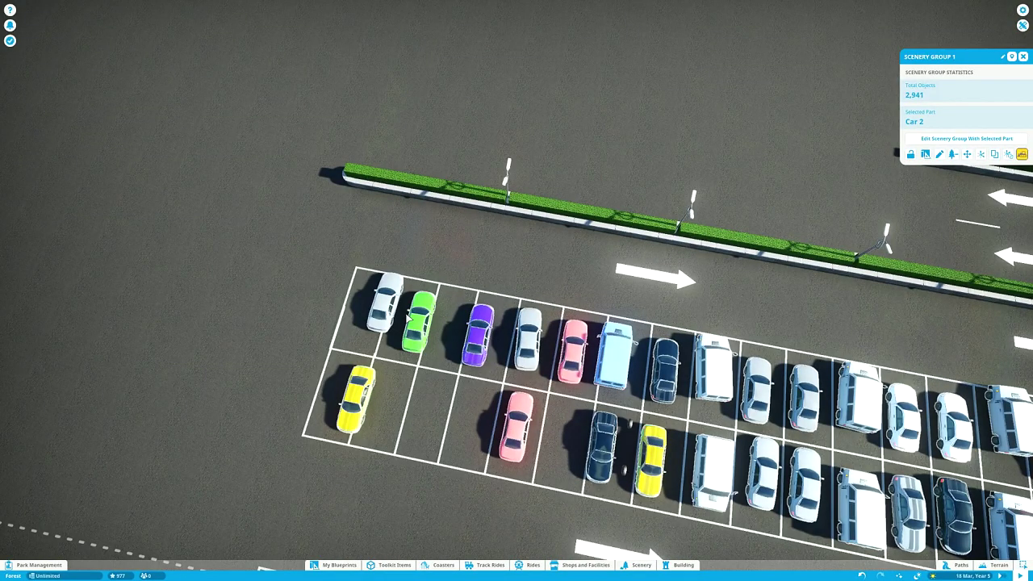
pyautogui.press('w')
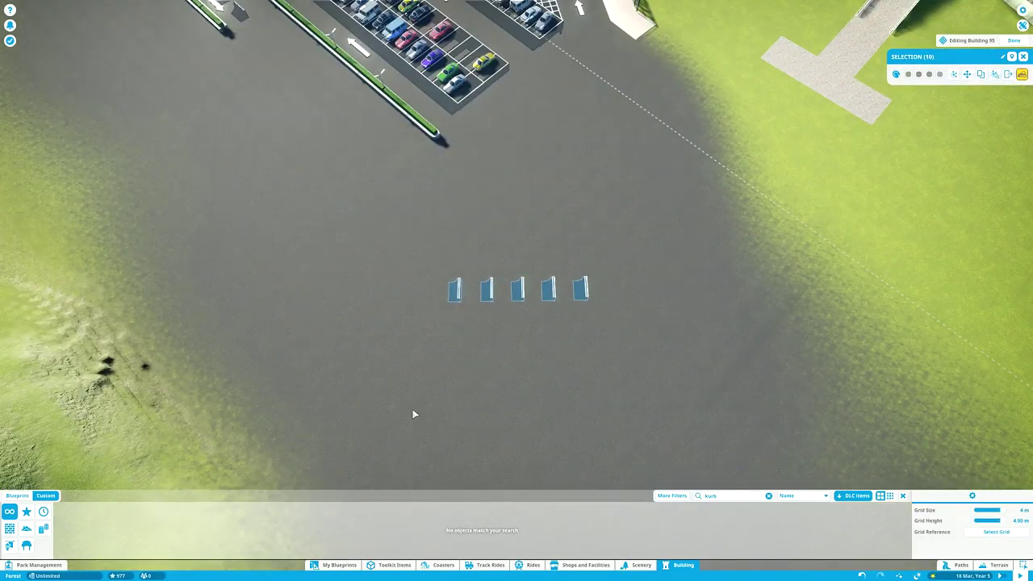
# Narrow the selection to the first two kerb pieces
pyautogui.scroll(5, 413, 414)
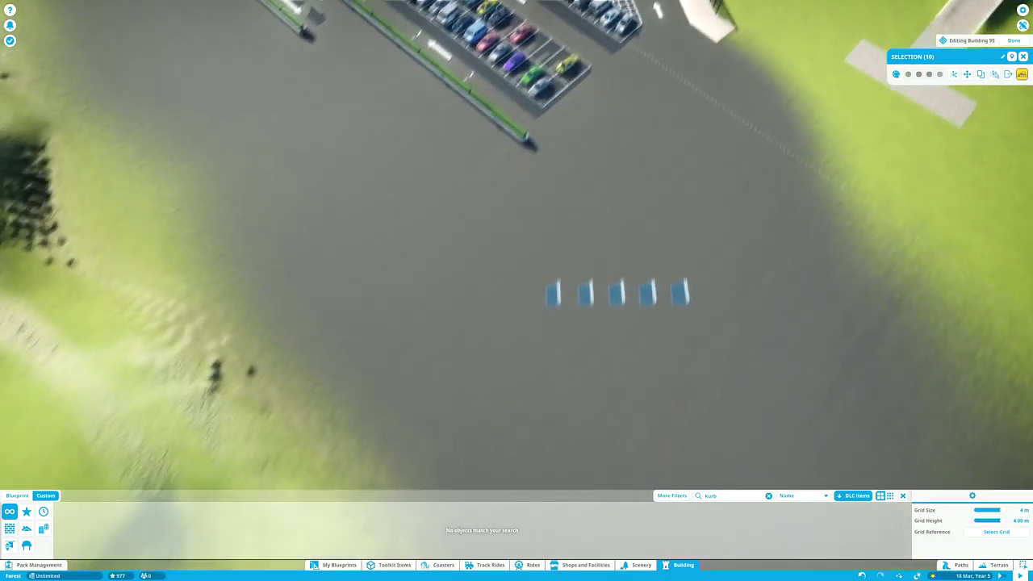
pyautogui.click(570, 199)
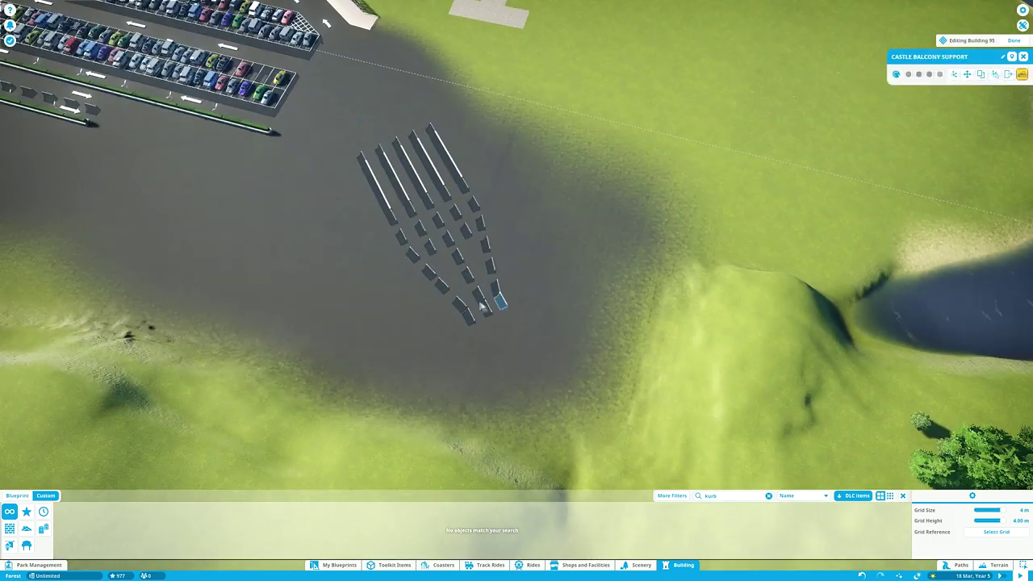
pyautogui.scroll(2, 572, 326)
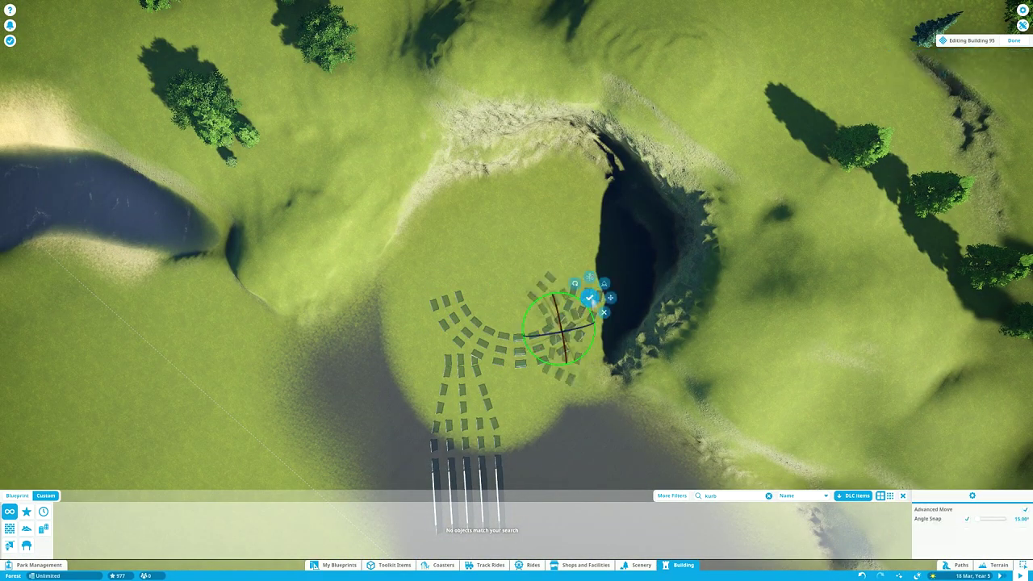
# Select a kerb piece in the arc and rotate it to follow the curve across the asphalt
pyautogui.scroll(2, 584, 185)
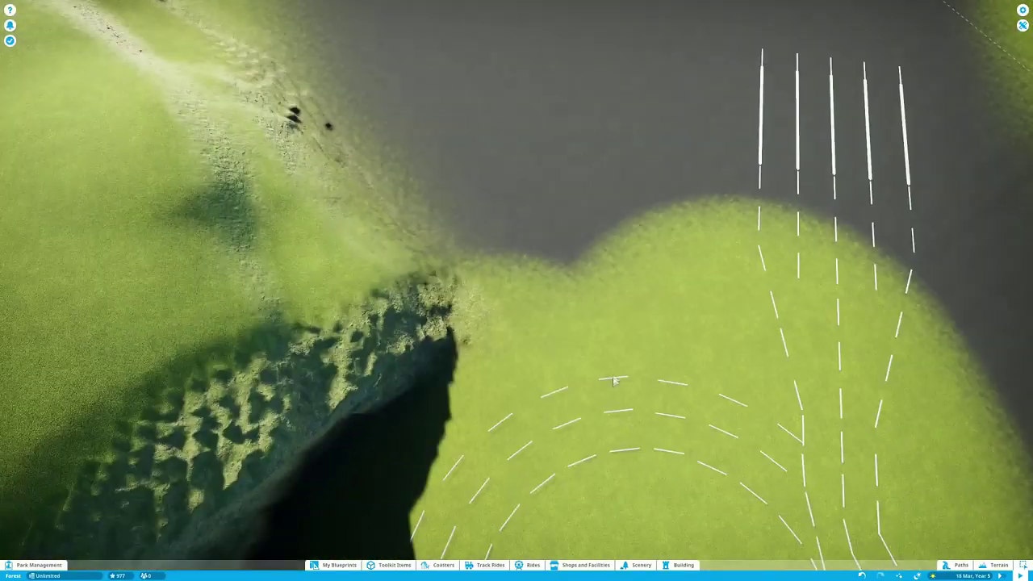
pyautogui.click(617, 417)
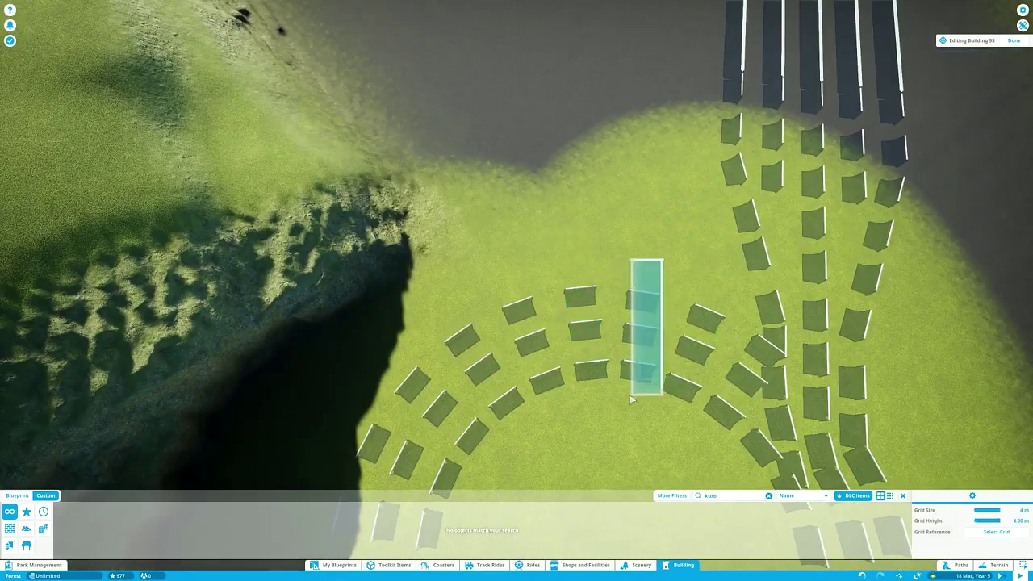
pyautogui.press('Tab')
pyautogui.scroll(2, 636, 182)
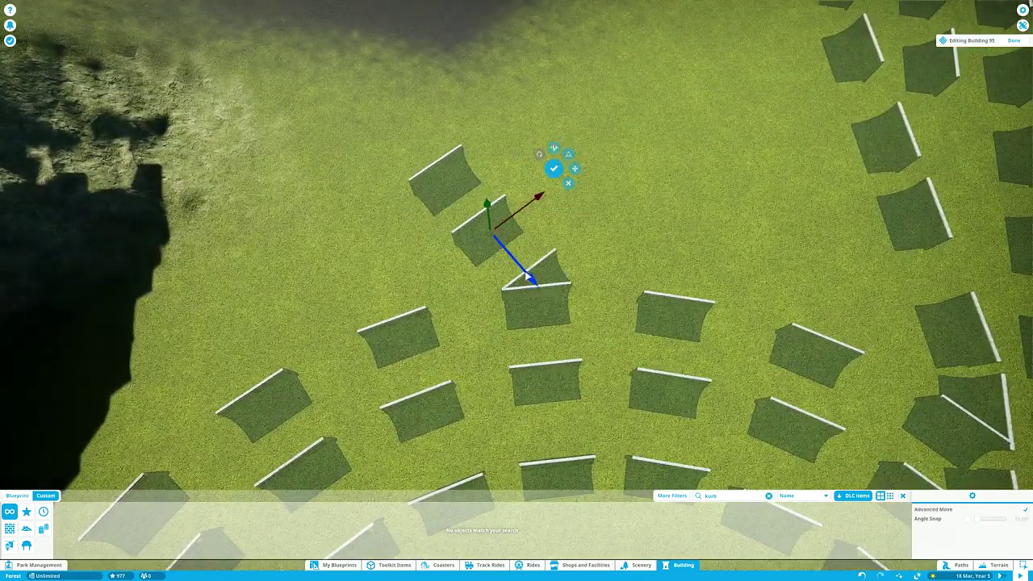
pyautogui.press('e')
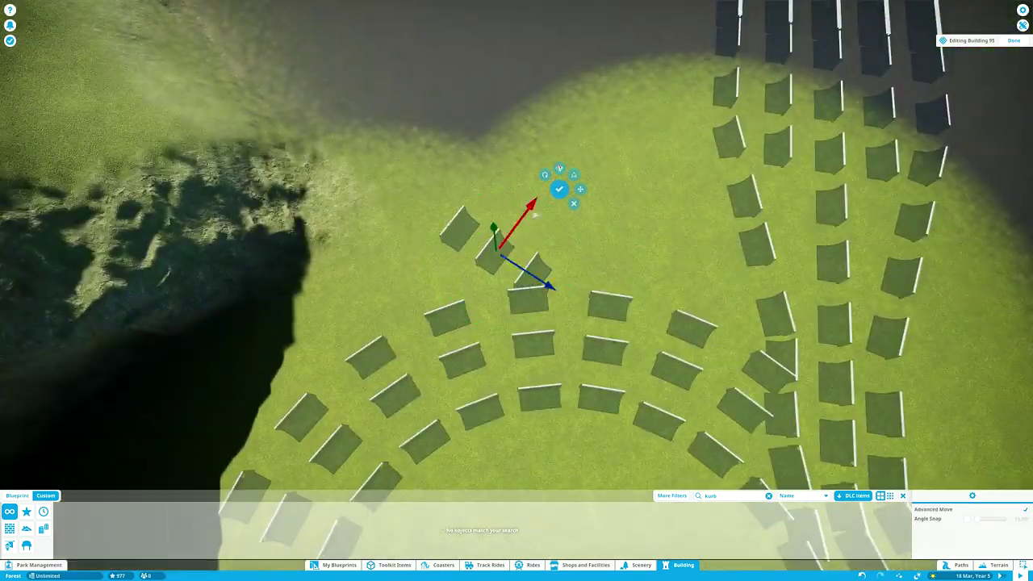
pyautogui.scroll(-5, 521, 310)
pyautogui.scroll(8, 521, 310)
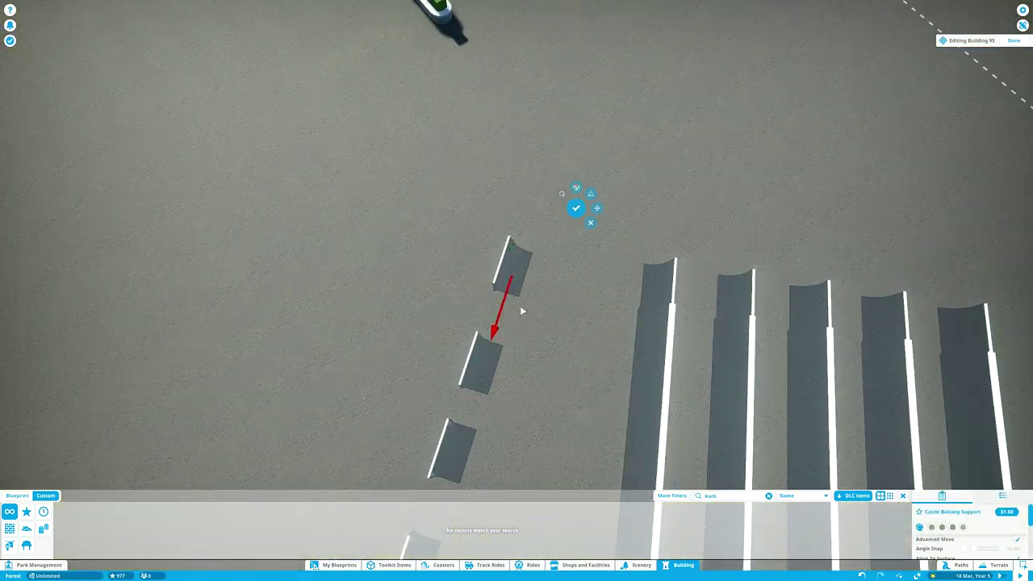
pyautogui.scroll(-5, 522, 311)
pyautogui.scroll(5, 522, 311)
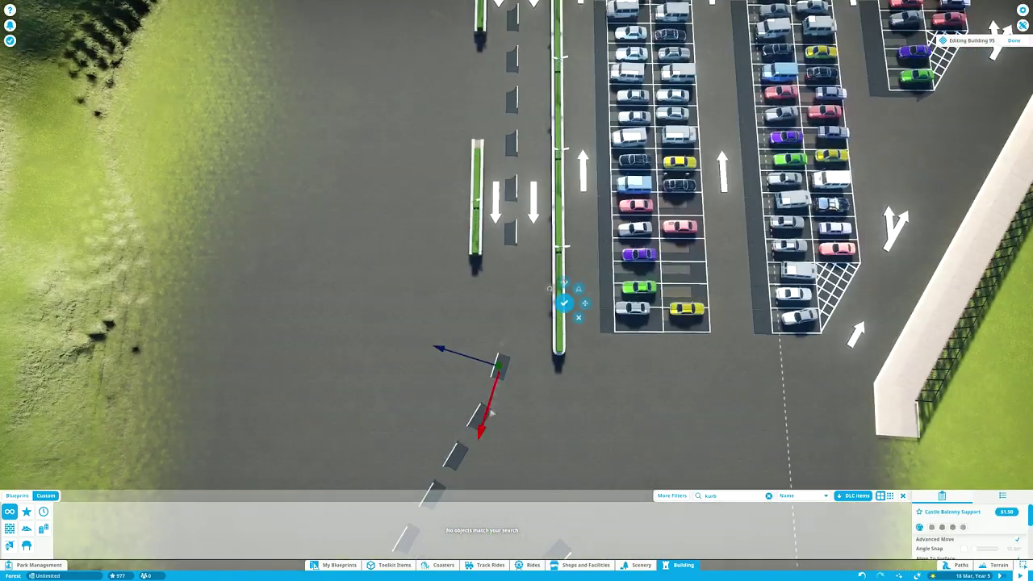
# Move the planter's end piece into line with the lane markings and place it
pyautogui.scroll(4, 489, 245)
pyautogui.scroll(-8, 653, 442)
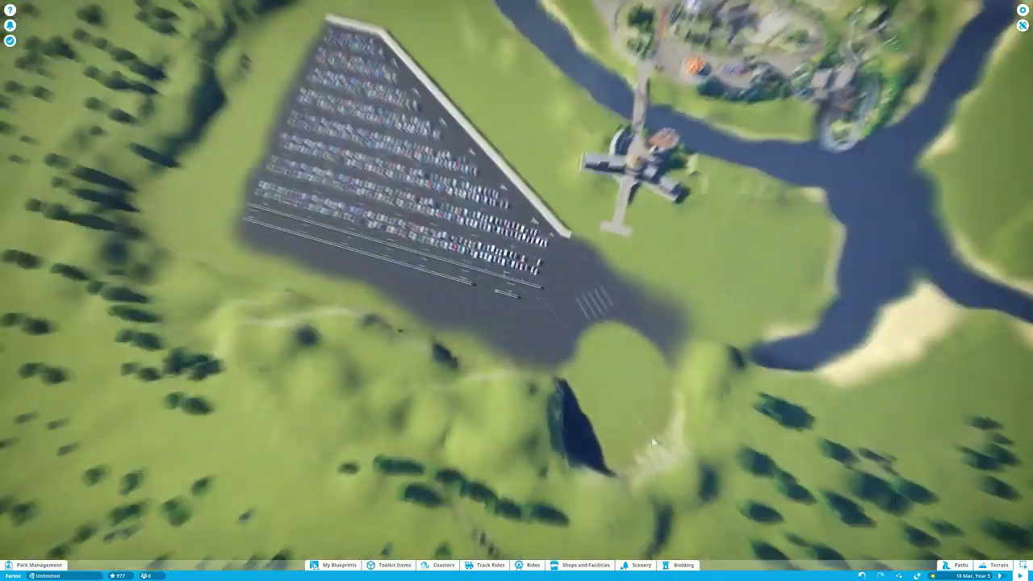
pyautogui.scroll(8, 654, 443)
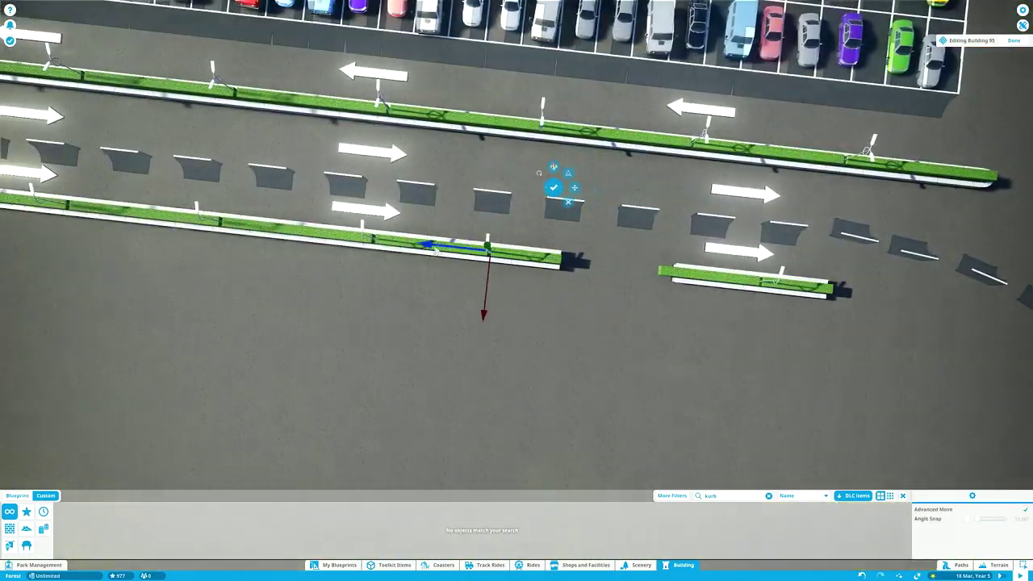
pyautogui.scroll(-3, 516, 242)
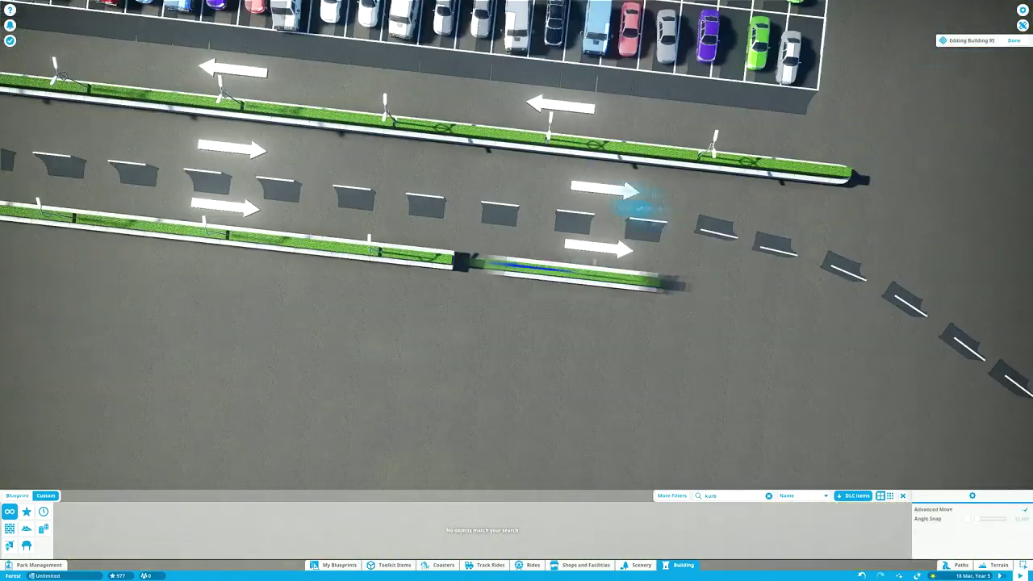
pyautogui.press('q')
pyautogui.scroll(4, 517, 242)
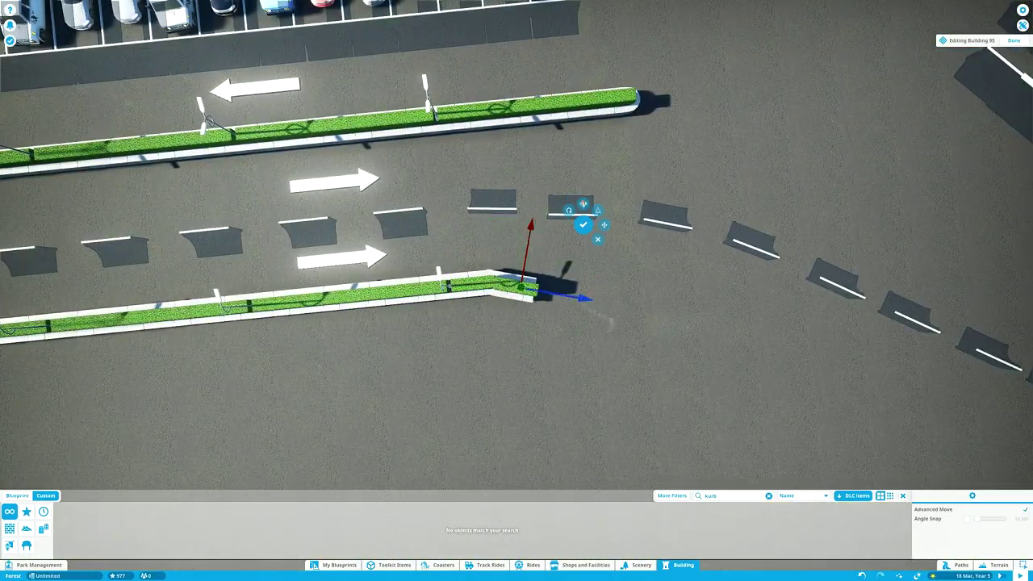
# Reselect the planter end piece and adjust it so it sits level with the kerbs
pyautogui.scroll(-3, 535, 302)
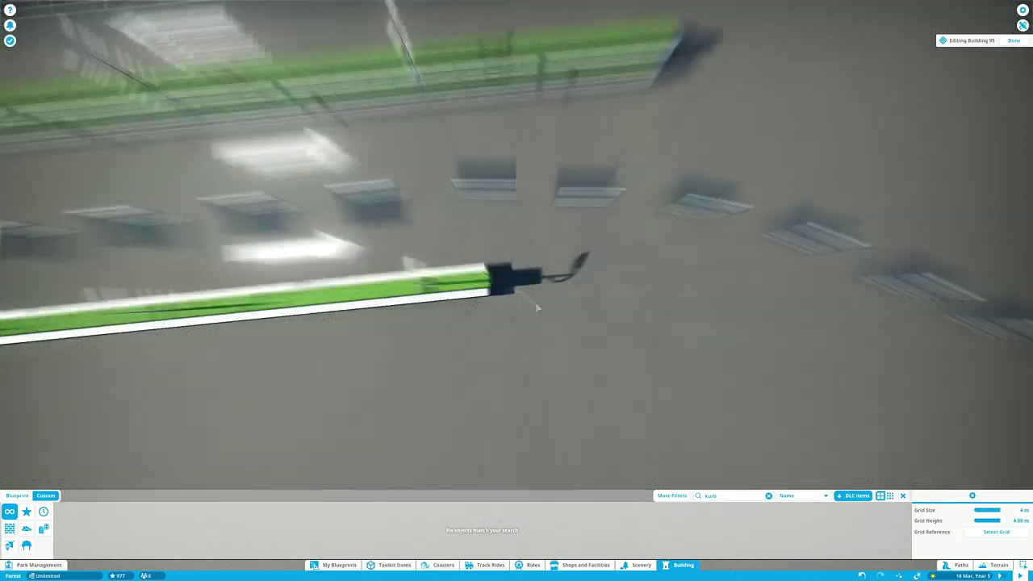
pyautogui.scroll(4, 534, 303)
pyautogui.click(691, 172)
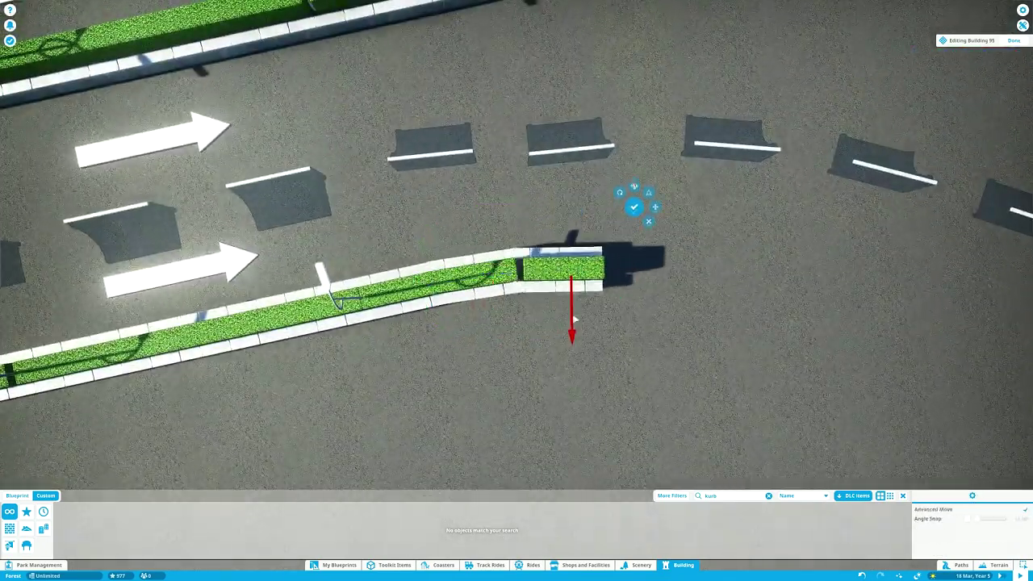
pyautogui.scroll(-3, 517, 291)
pyautogui.press('q')
pyautogui.scroll(3, 517, 290)
pyautogui.press('Escape')
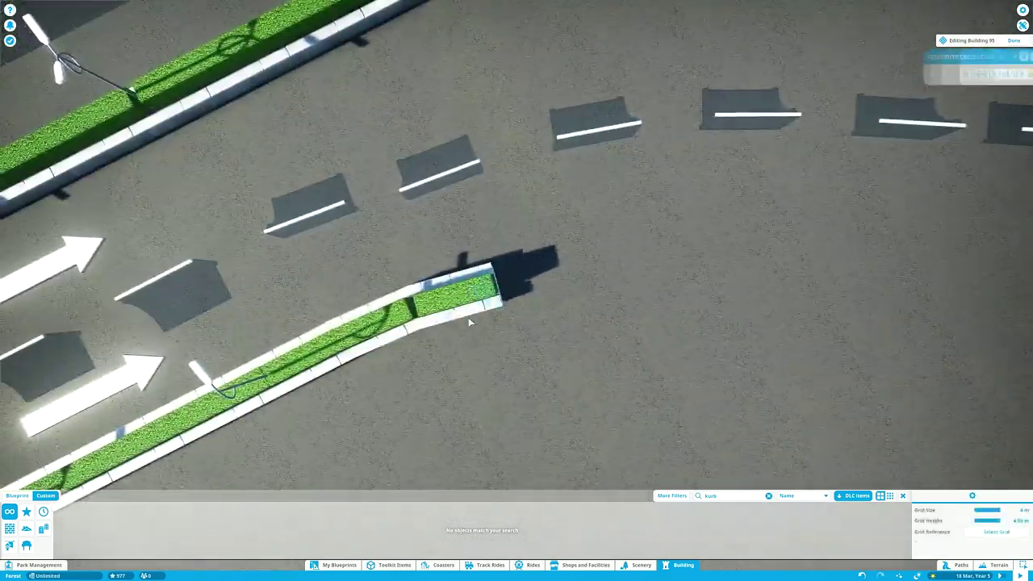
pyautogui.scroll(2, 480, 301)
pyautogui.press('e')
pyautogui.click(565, 283)
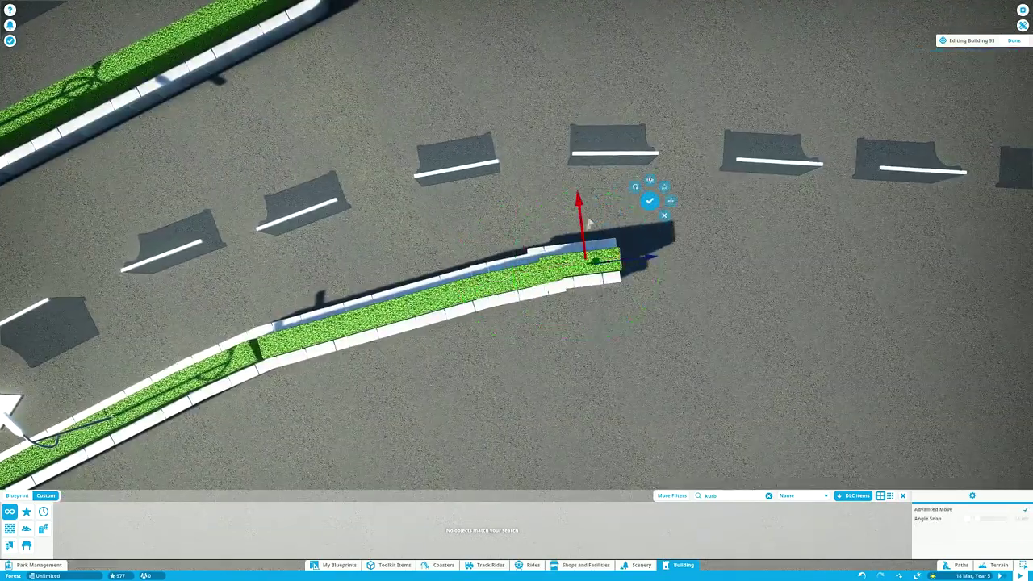
pyautogui.press('e')
pyautogui.press('e')
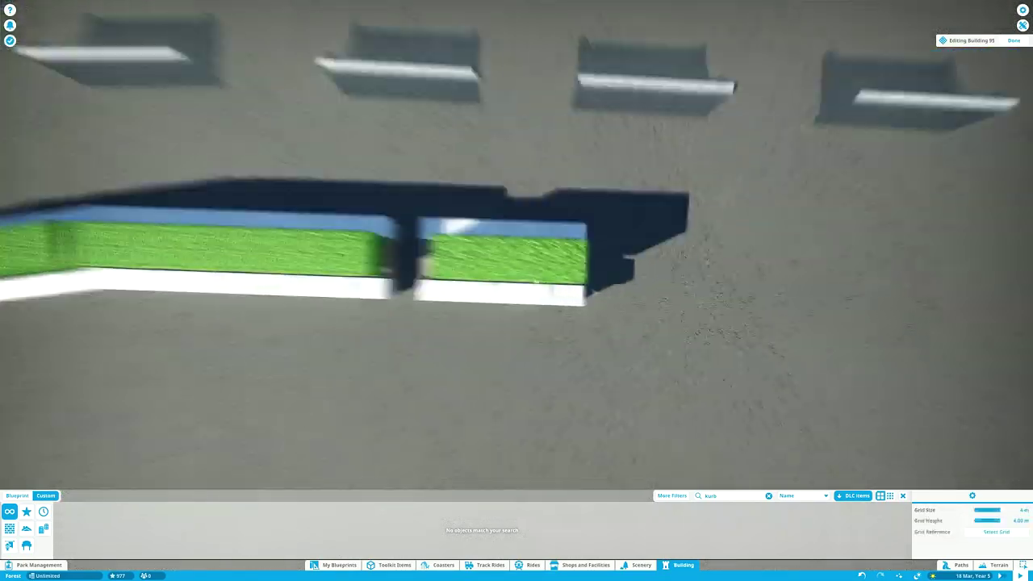
pyautogui.click(565, 282)
pyautogui.scroll(-2, 565, 282)
pyautogui.scroll(2, 542, 269)
pyautogui.scroll(-5, 542, 268)
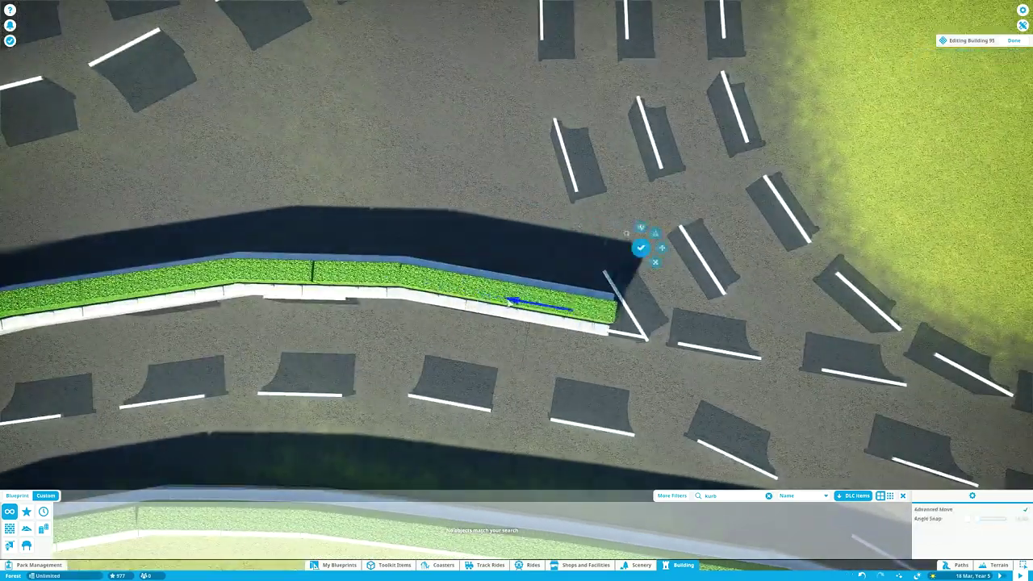
# Open the scenery catalogue to find a pavement piece
pyautogui.click(642, 565)
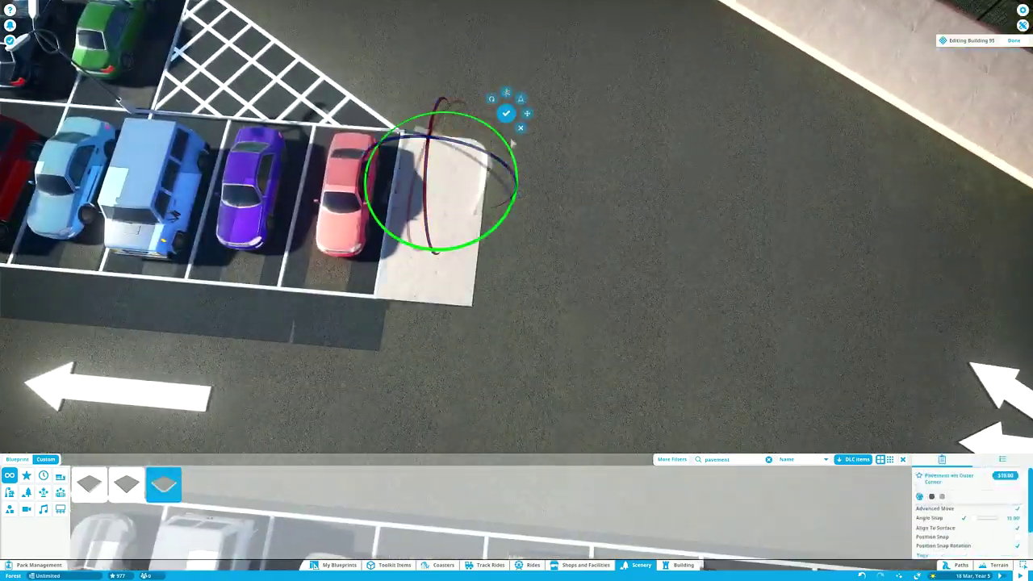
# Search the scenery browser for 'pavement' and pick the plain pavement slab
pyautogui.scroll(3, 517, 242)
pyautogui.scroll(-5, 516, 242)
pyautogui.scroll(6, 516, 242)
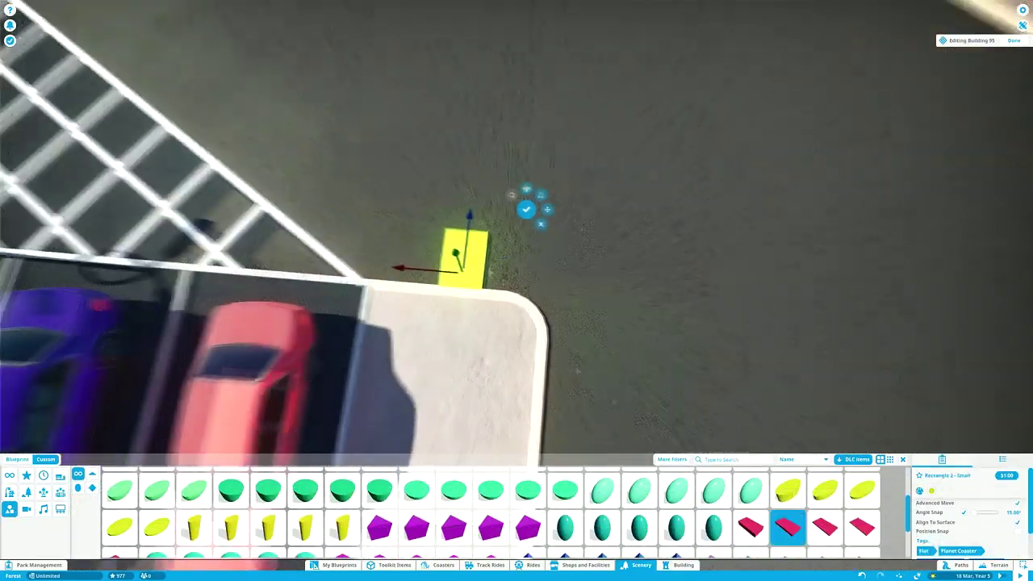
pyautogui.scroll(-3, 516, 242)
pyautogui.scroll(4, 516, 242)
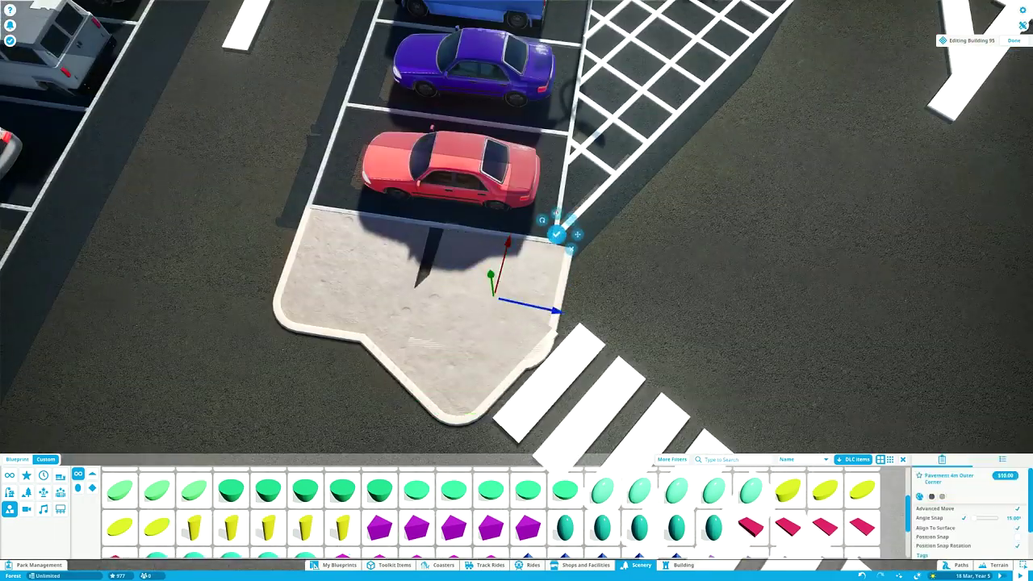
pyautogui.write('pavement')
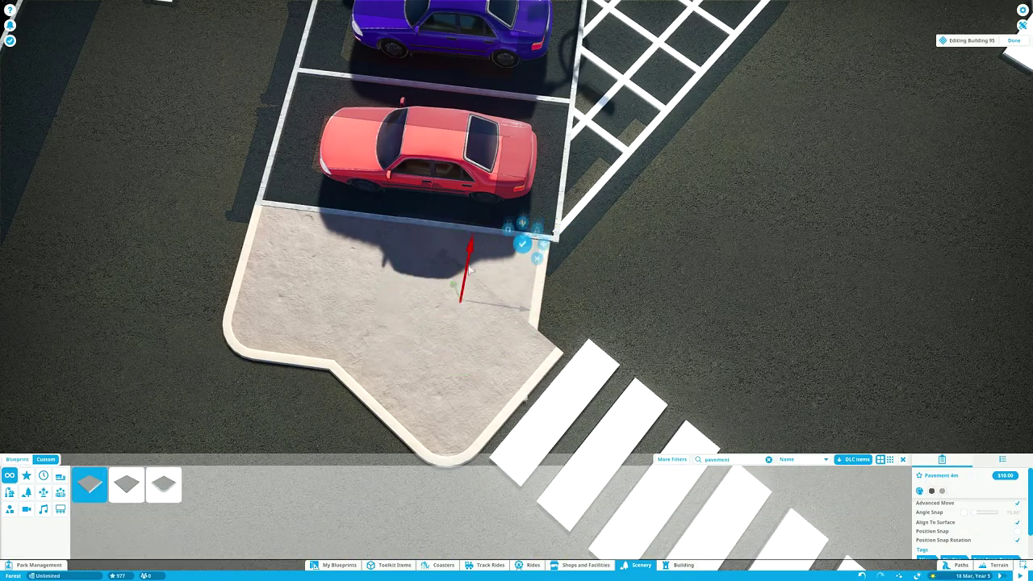
pyautogui.click(90, 483)
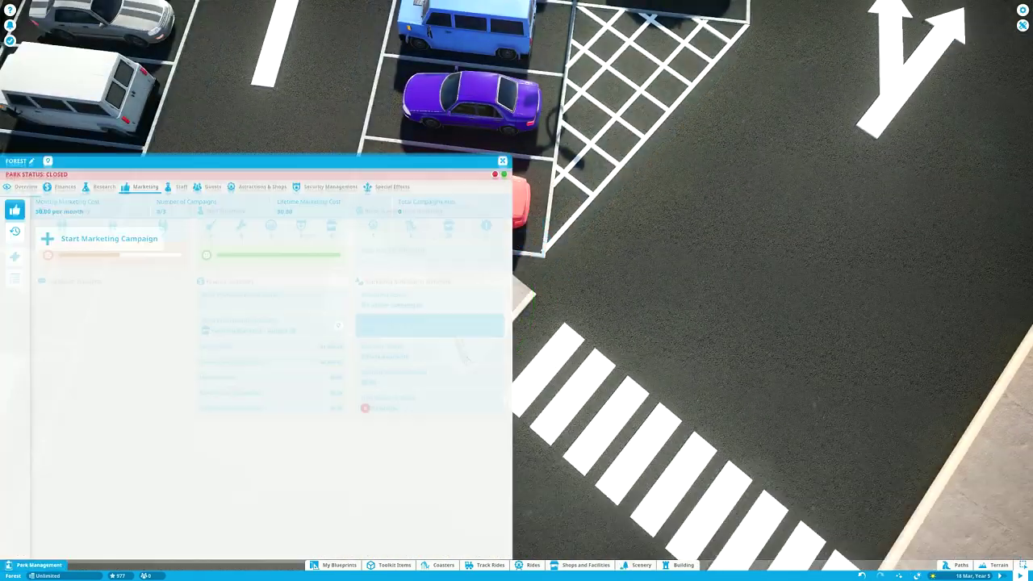
# Place the Pavement 4m Outer Corner piece beside the slab and rotate it
pyautogui.click(164, 483)
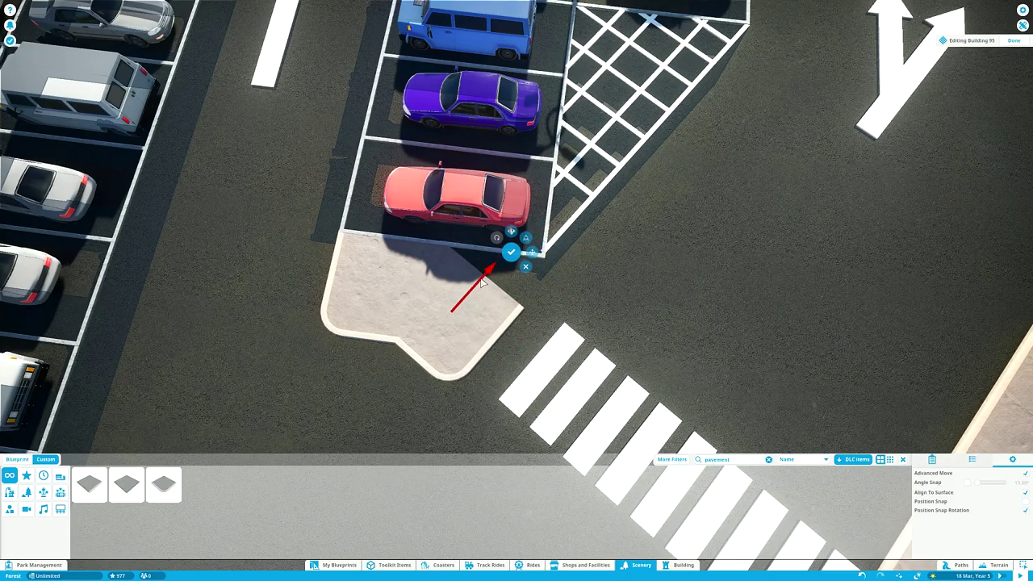
pyautogui.click(511, 252)
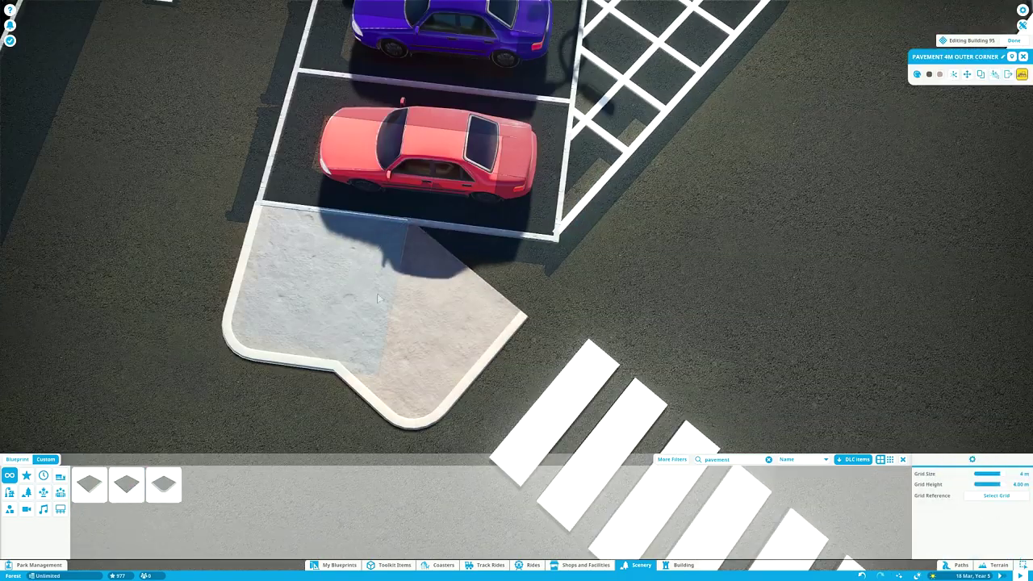
pyautogui.press('e')
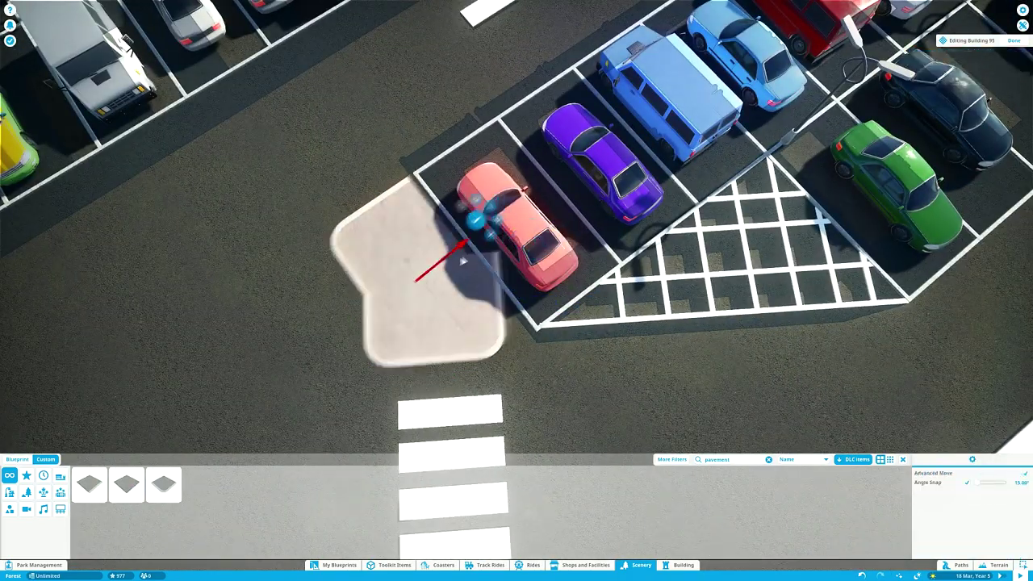
pyautogui.press('e')
pyautogui.scroll(3, 462, 261)
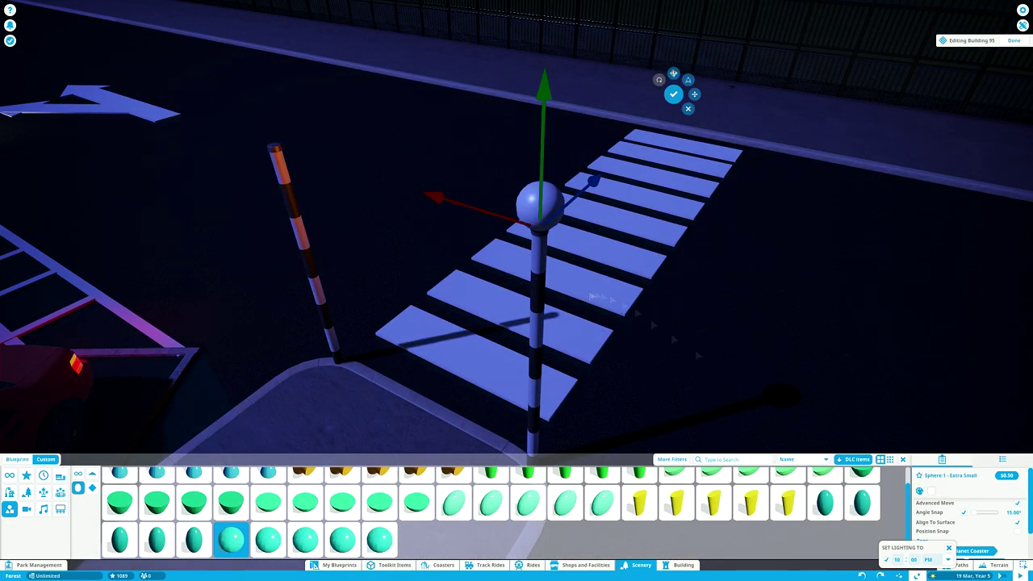
# Switch the park lighting back to daytime
pyautogui.click(932, 536)
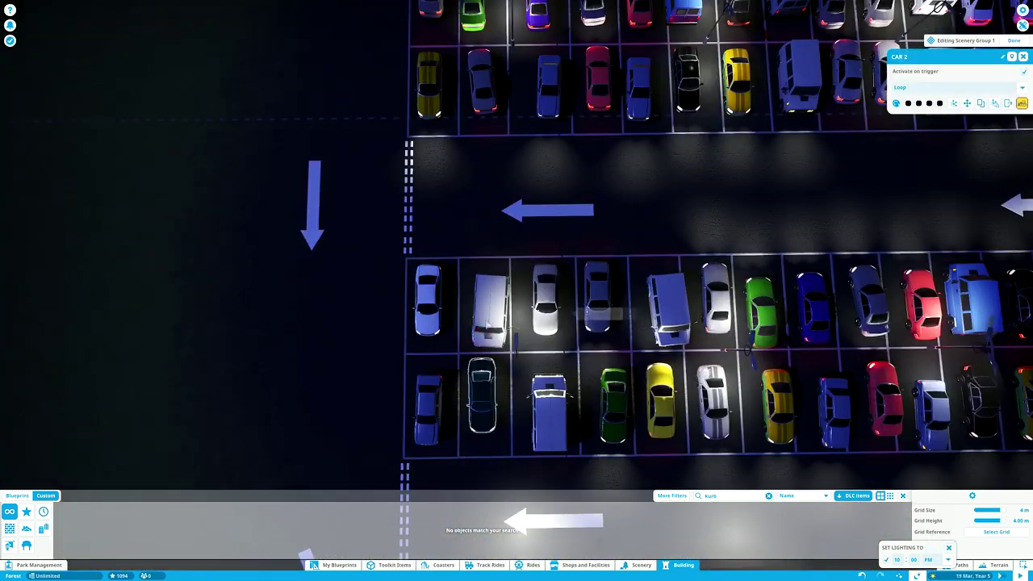
# Pan along the rows of parked cars and zoom out over the night car park
pyautogui.press('d')
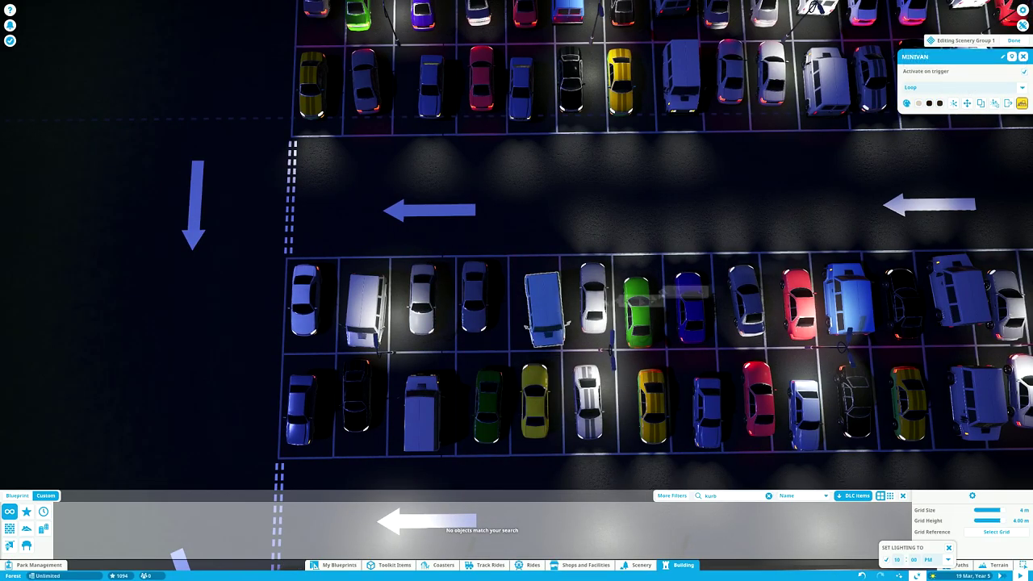
pyautogui.press('d')
pyautogui.press('d')
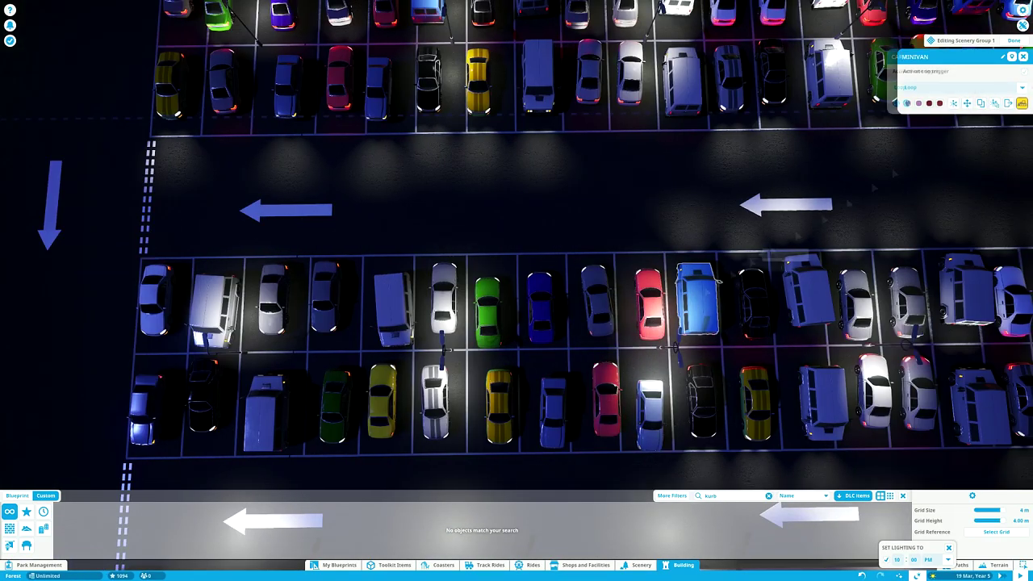
pyautogui.press('f')
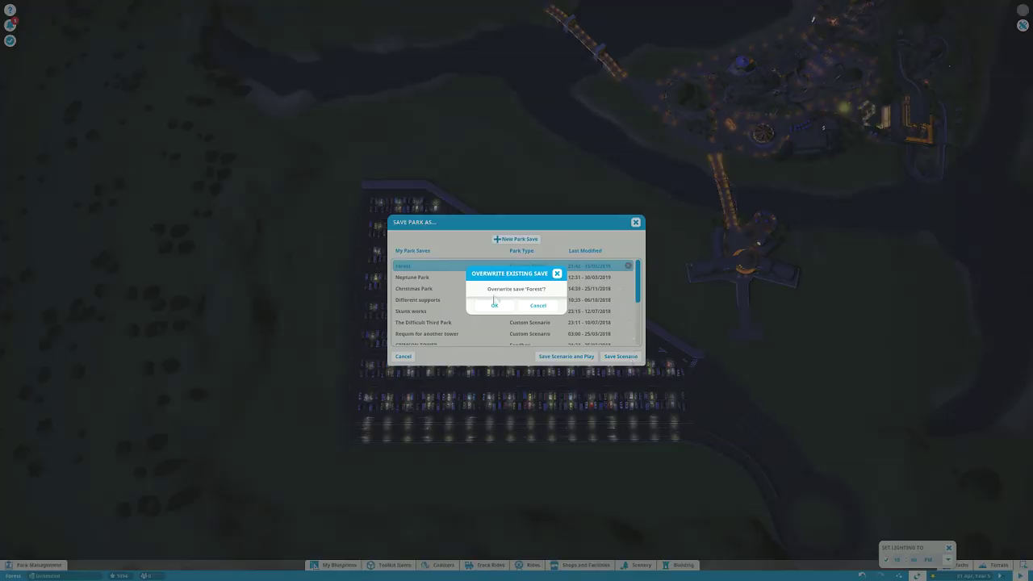
# Confirm overwriting the existing 'Forest' save
pyautogui.click(494, 304)
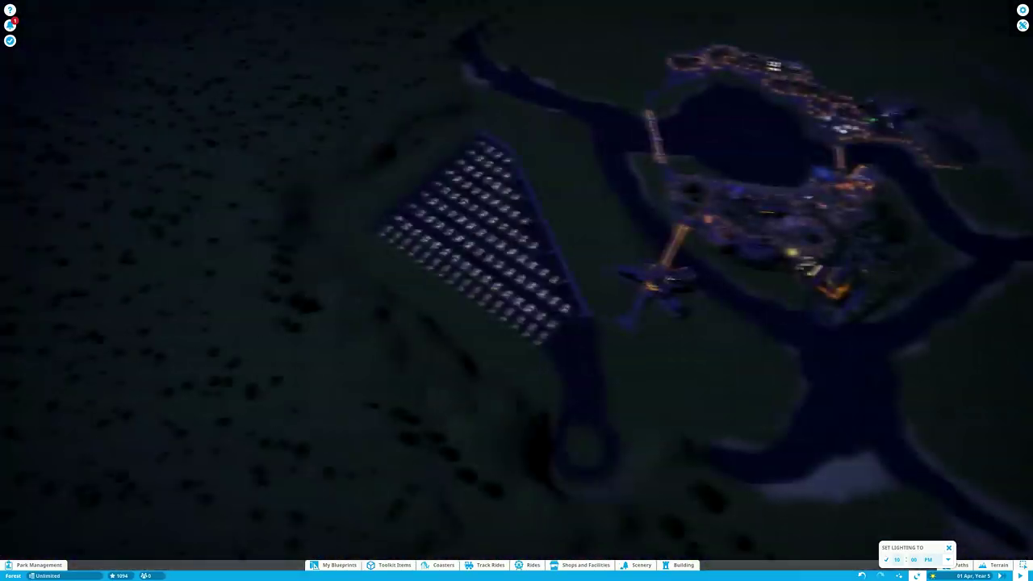